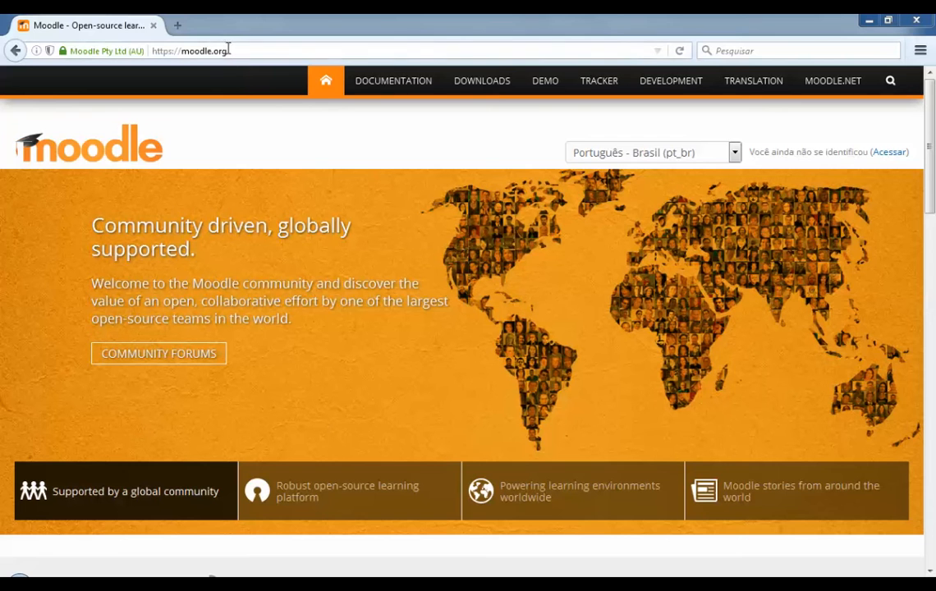
# Go to Moodle.org Downloads and open the Moodle 3.1 latest release page
pyautogui.click(500, 87)
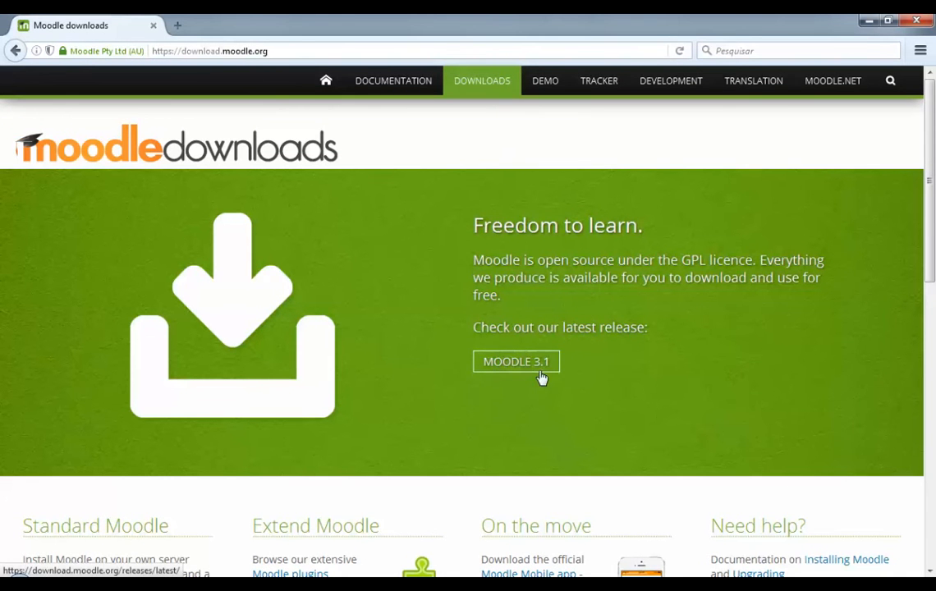
pyautogui.click(535, 370)
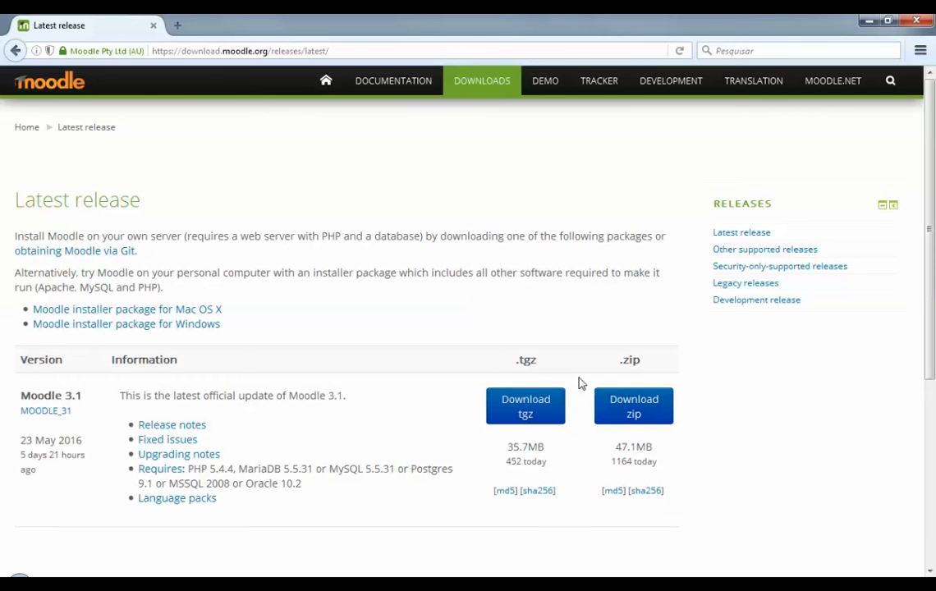
# Download moodle-3.1.tgz and save it to Downloads, overwriting the existing file
pyautogui.click(530, 409)
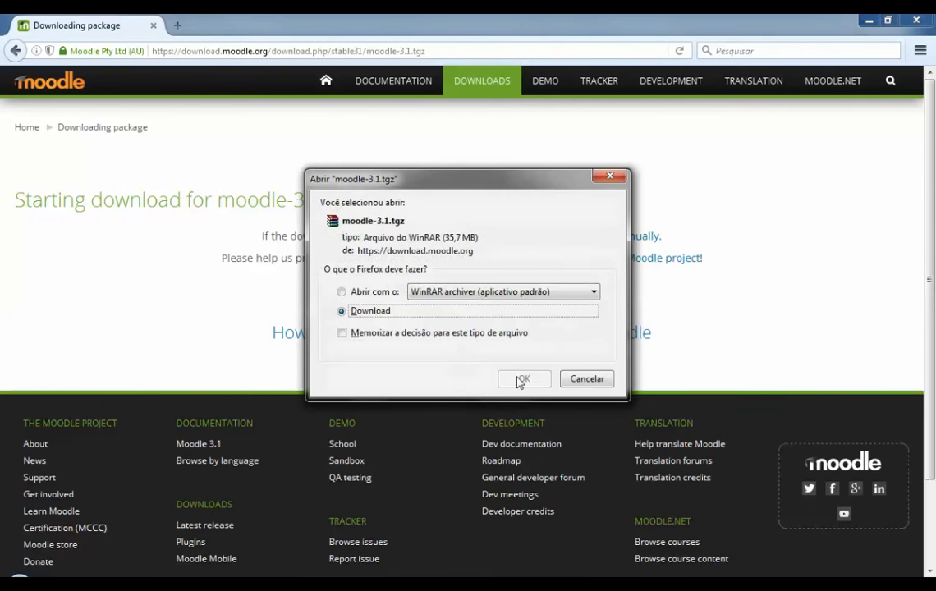
pyautogui.click(522, 380)
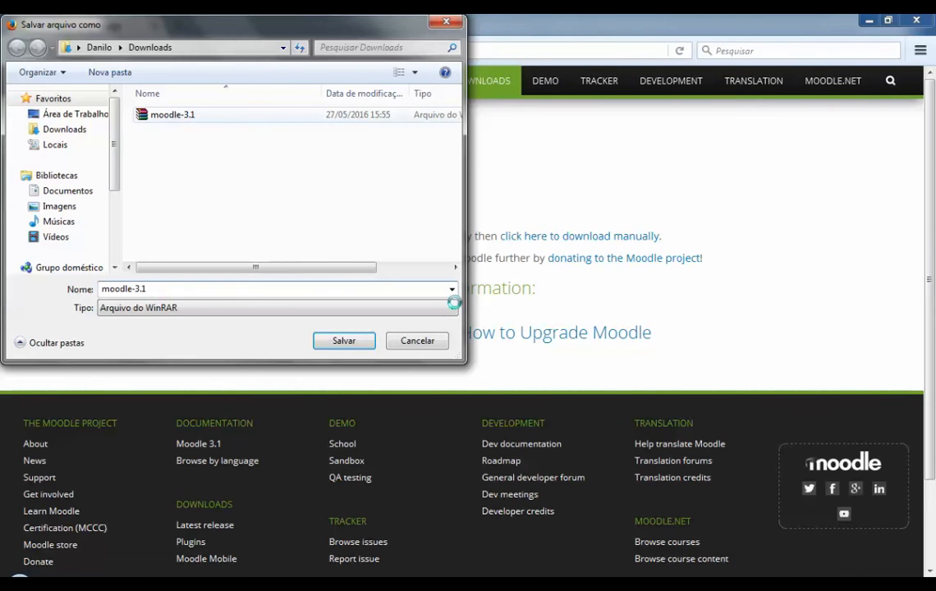
pyautogui.click(344, 339)
pyautogui.click(519, 307)
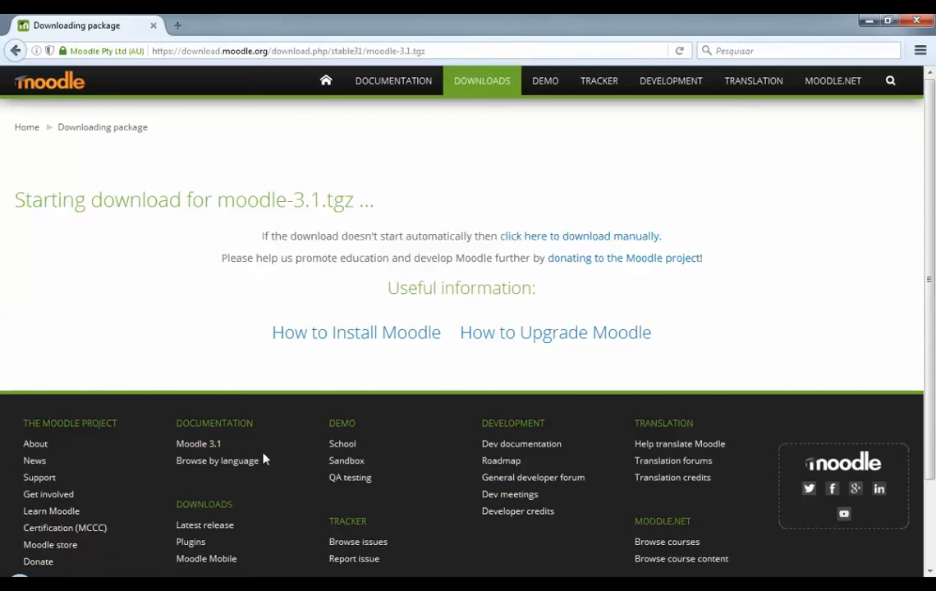
pyautogui.click(177, 25)
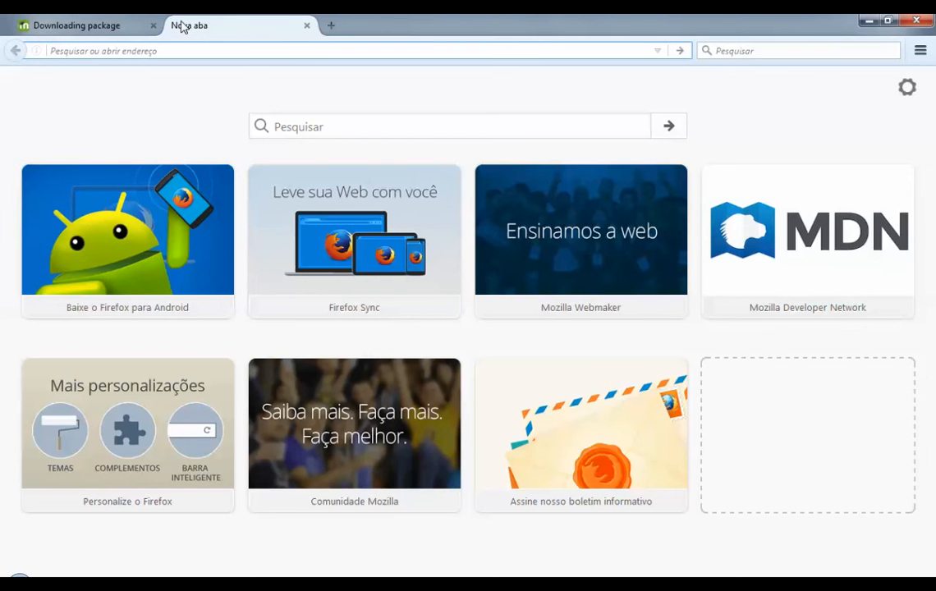
pyautogui.write('https://')
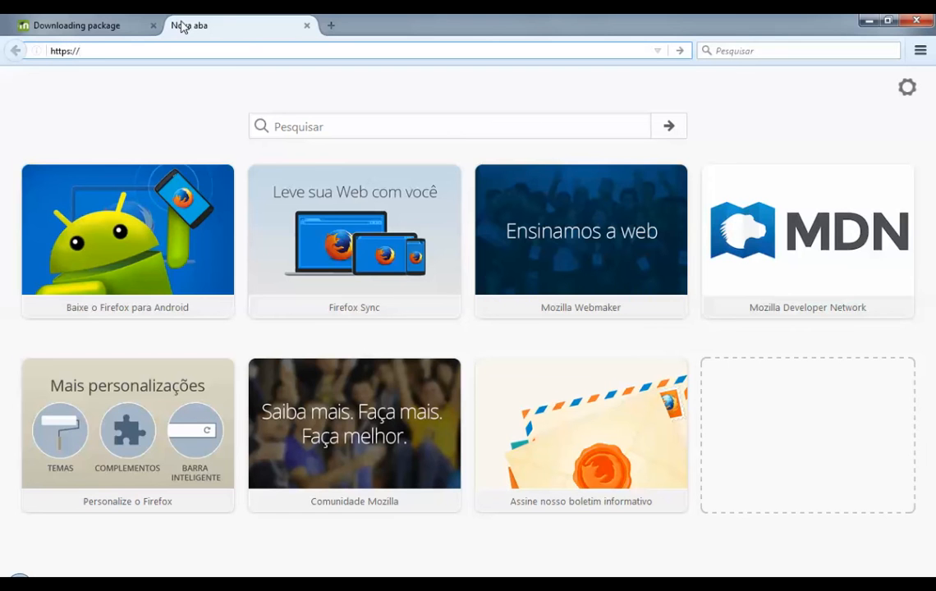
pyautogui.write('www.wedu.digital')
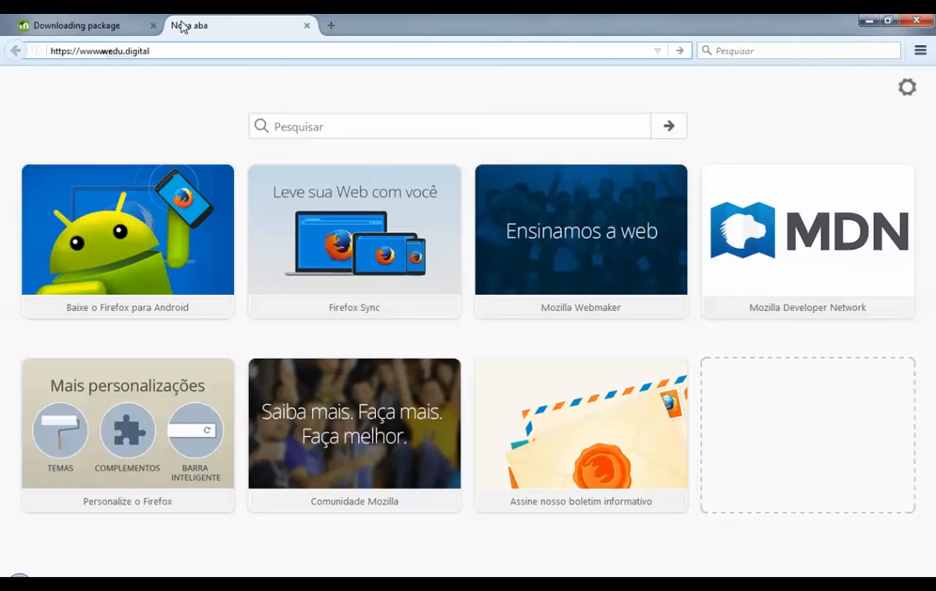
pyautogui.write(':2083')
pyautogui.press('Return')
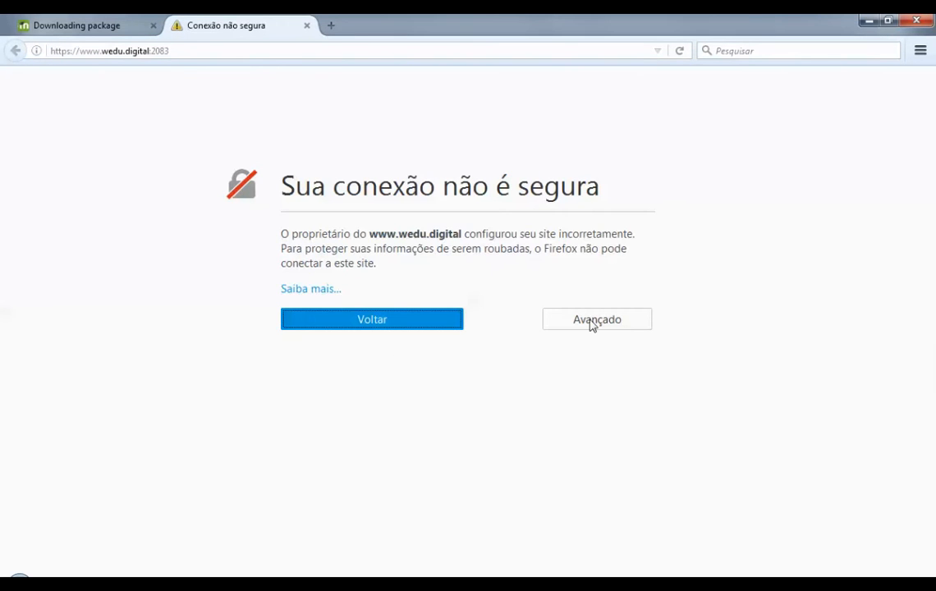
# Add and confirm a security exception for the site's invalid certificate
pyautogui.click(593, 320)
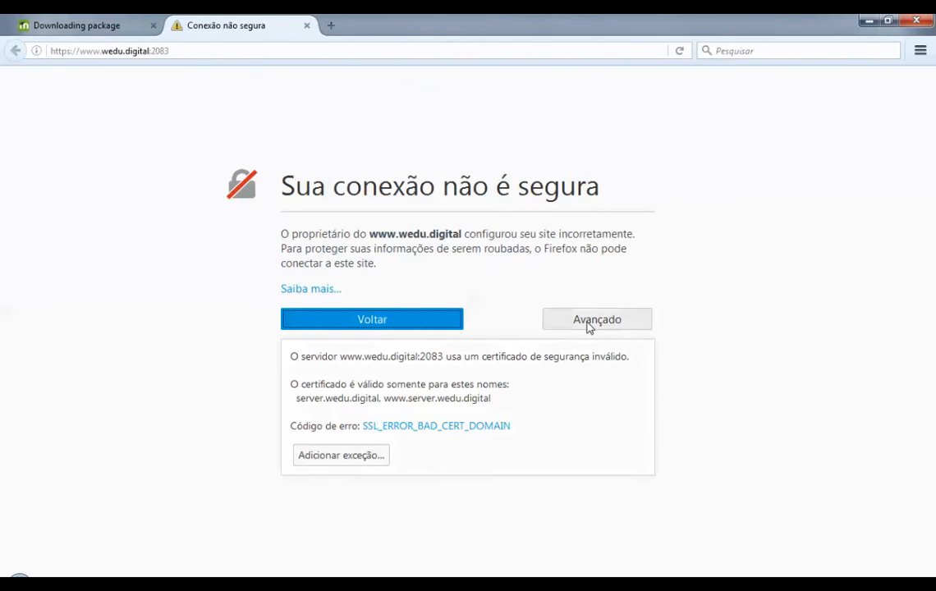
pyautogui.click(328, 458)
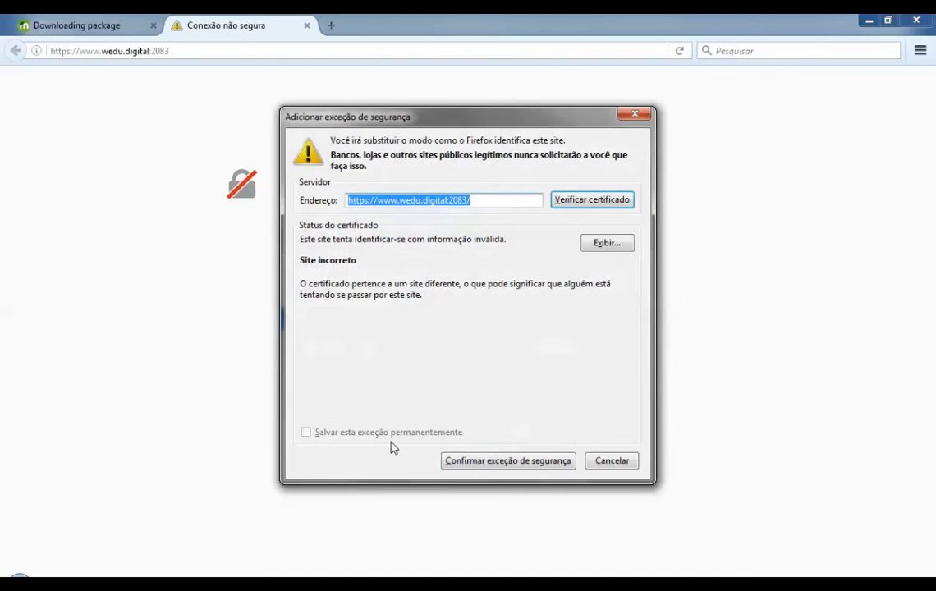
pyautogui.click(507, 461)
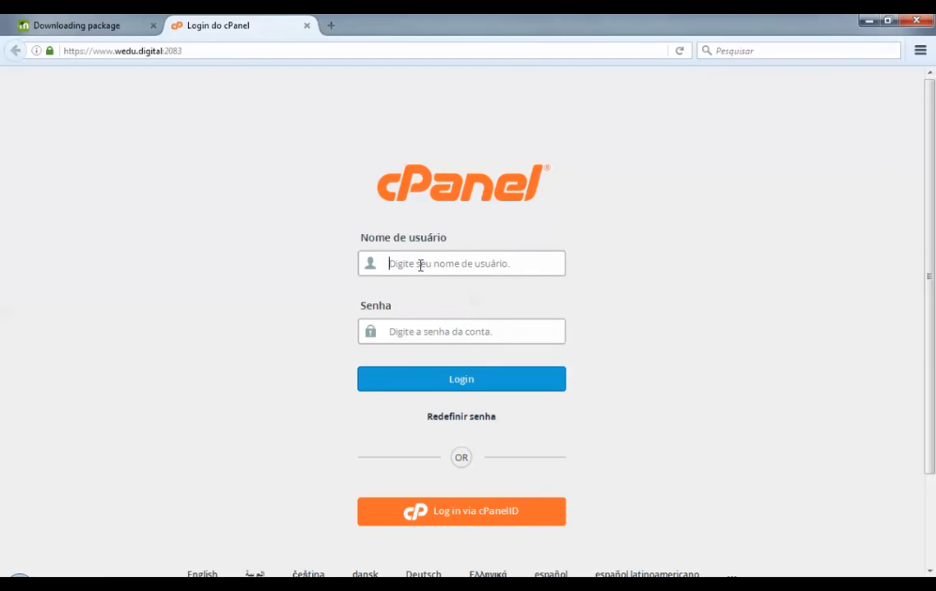
# Log in to cPanel with the account username and password, then go to MySQL Databases
pyautogui.write('wedu')
pyautogui.press('Tab')
pyautogui.write('w')
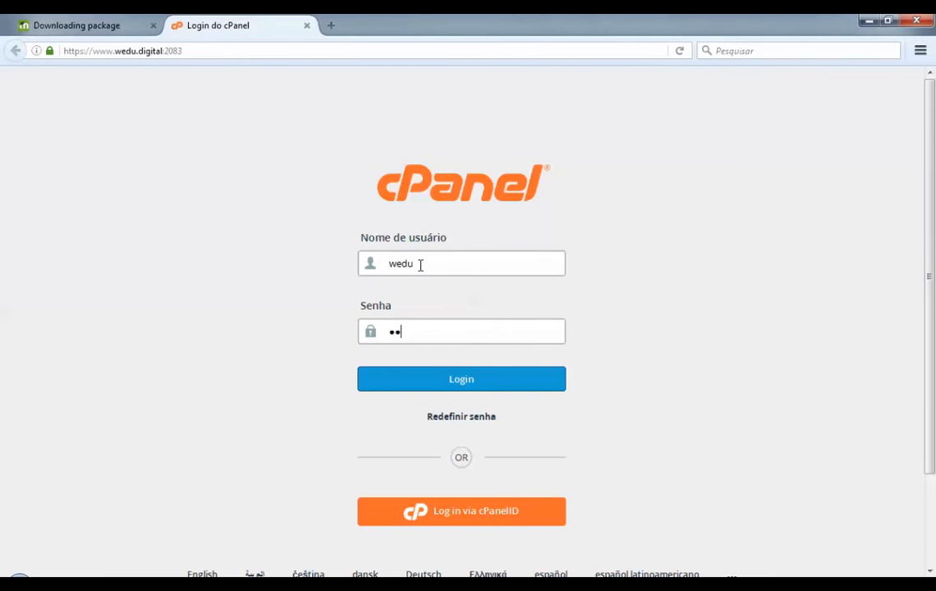
pyautogui.write('•••••••••••')
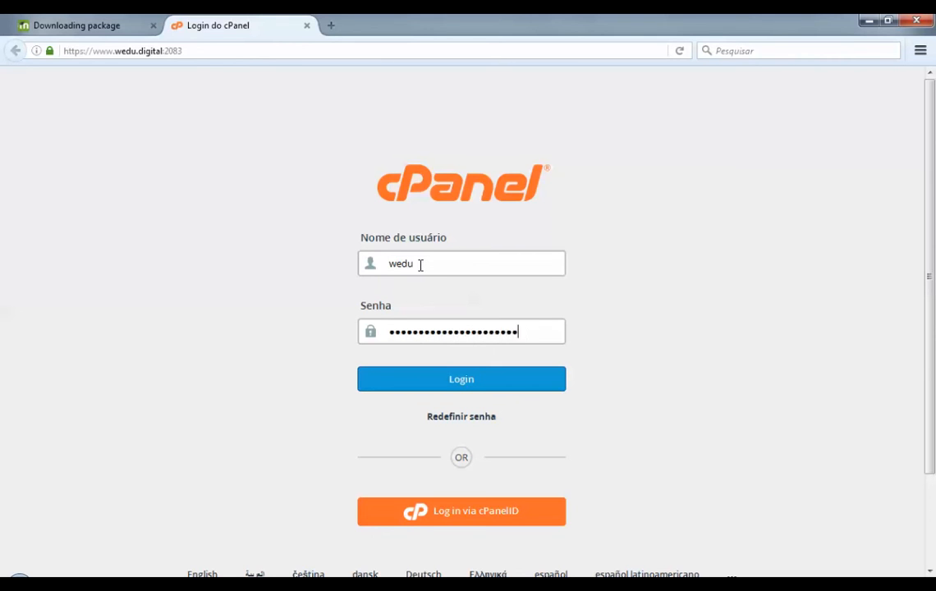
pyautogui.press('Return')
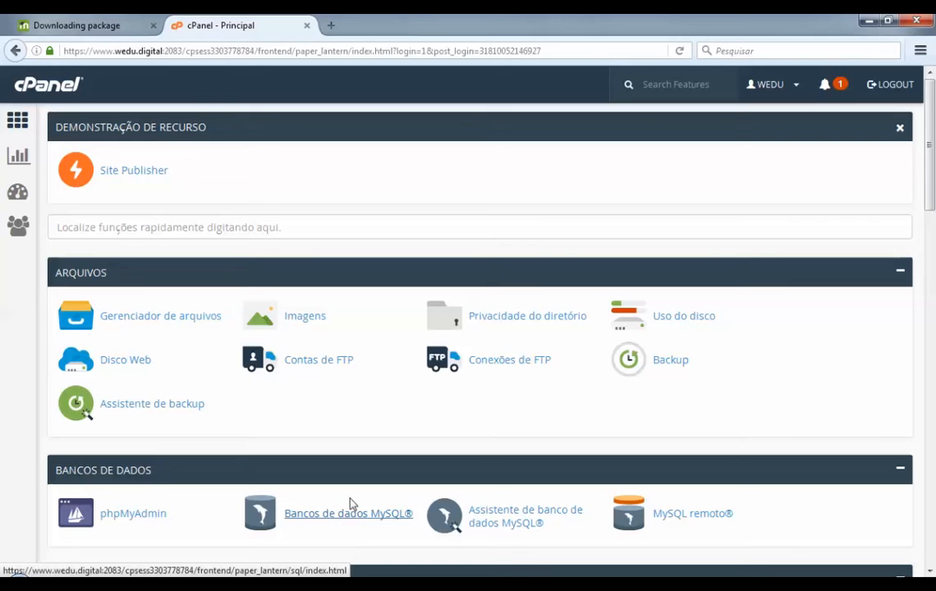
pyautogui.click(358, 523)
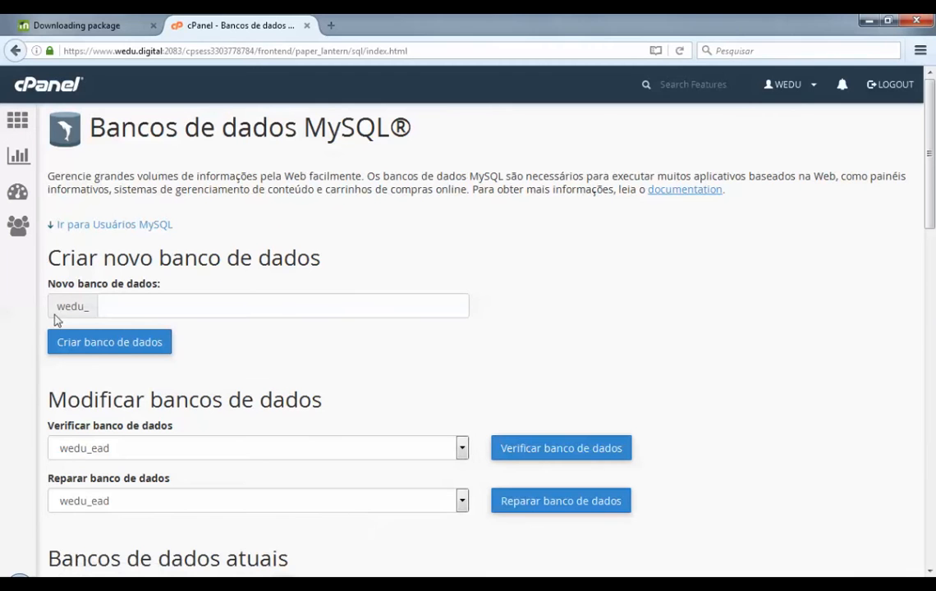
# Create database wedu_ead2 using ead2 as the name, then return to the databases list
pyautogui.click(137, 305)
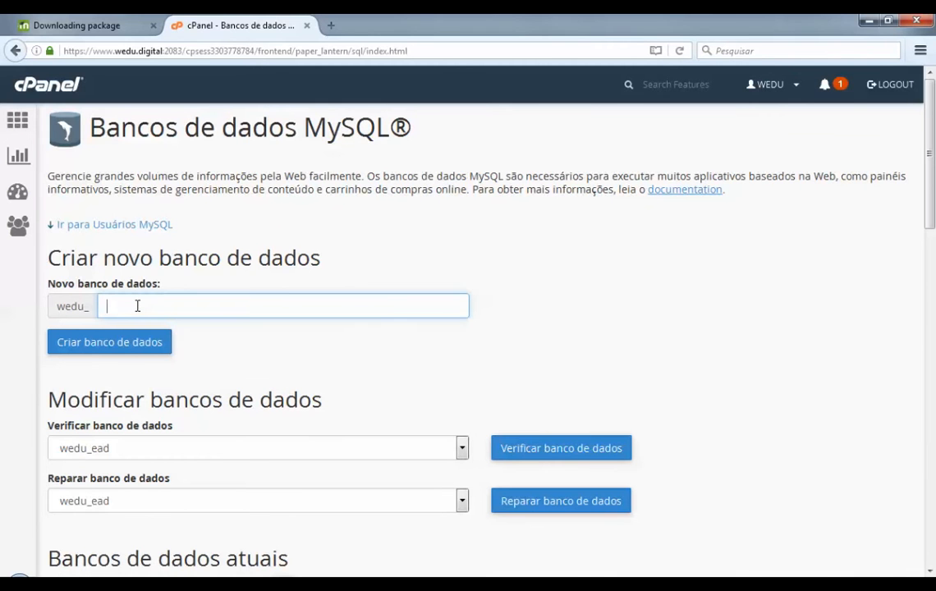
pyautogui.write('ead2')
pyautogui.click(175, 452)
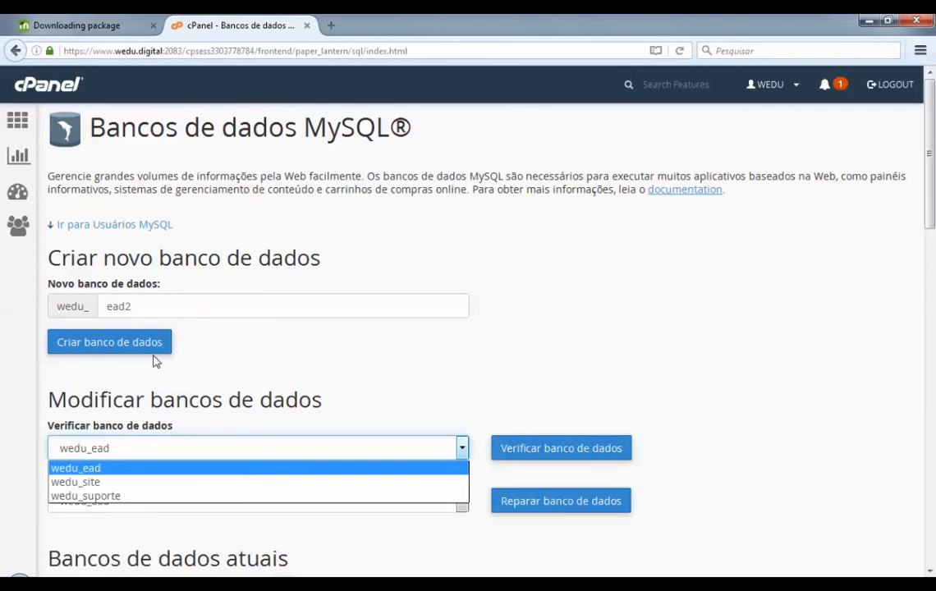
pyautogui.click(141, 305)
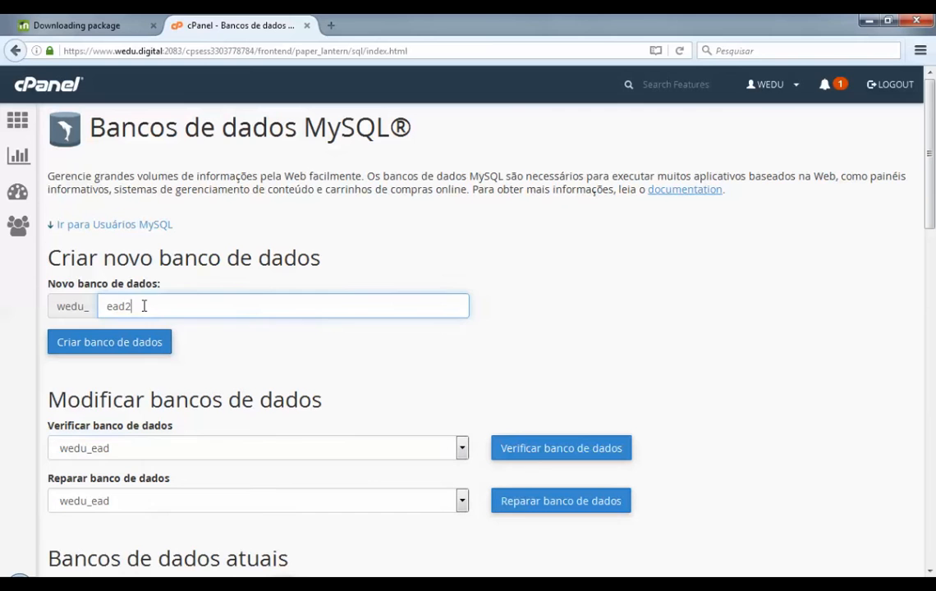
pyautogui.click(90, 347)
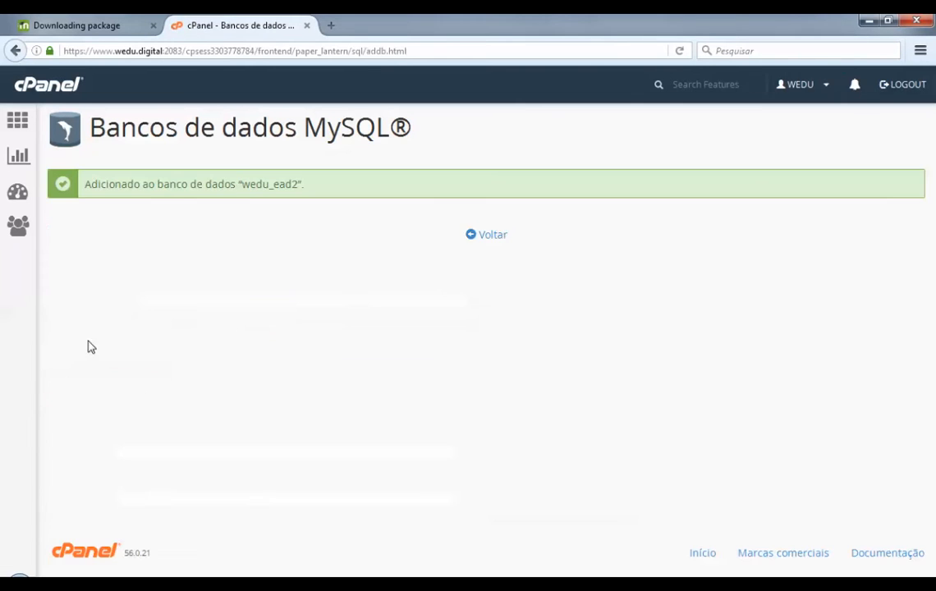
pyautogui.click(492, 236)
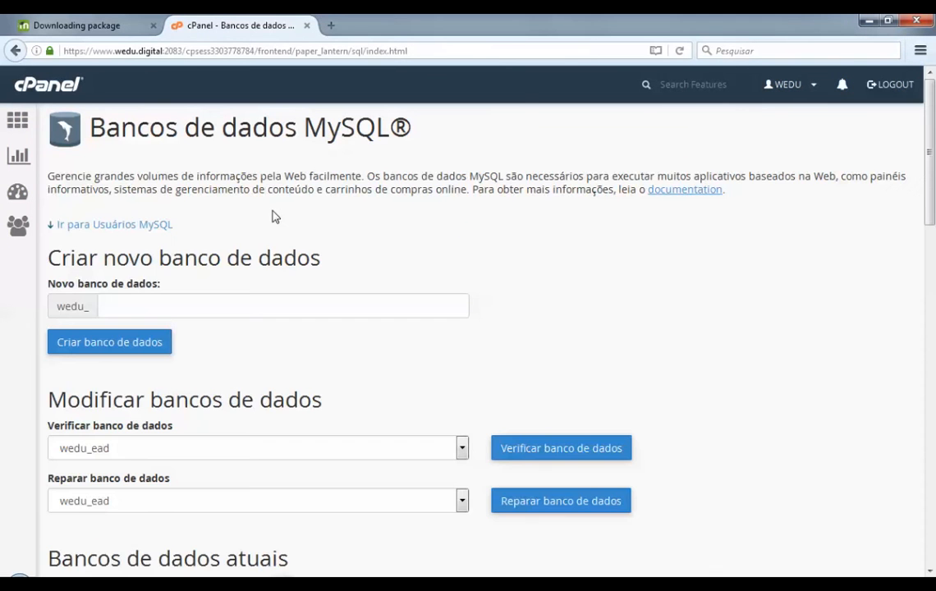
pyautogui.scroll(-3, 282, 220)
pyautogui.scroll(-3, 287, 228)
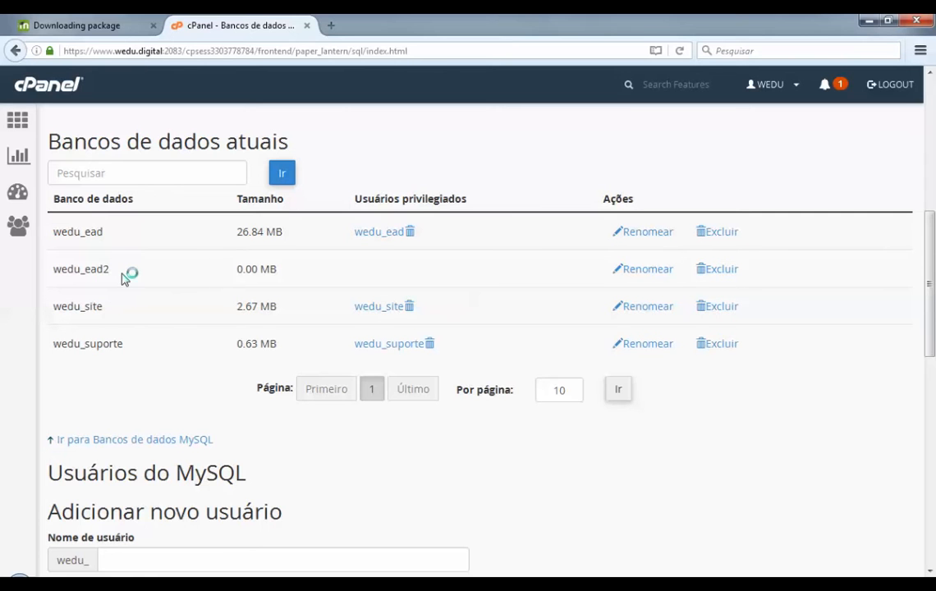
pyautogui.scroll(-1, 161, 305)
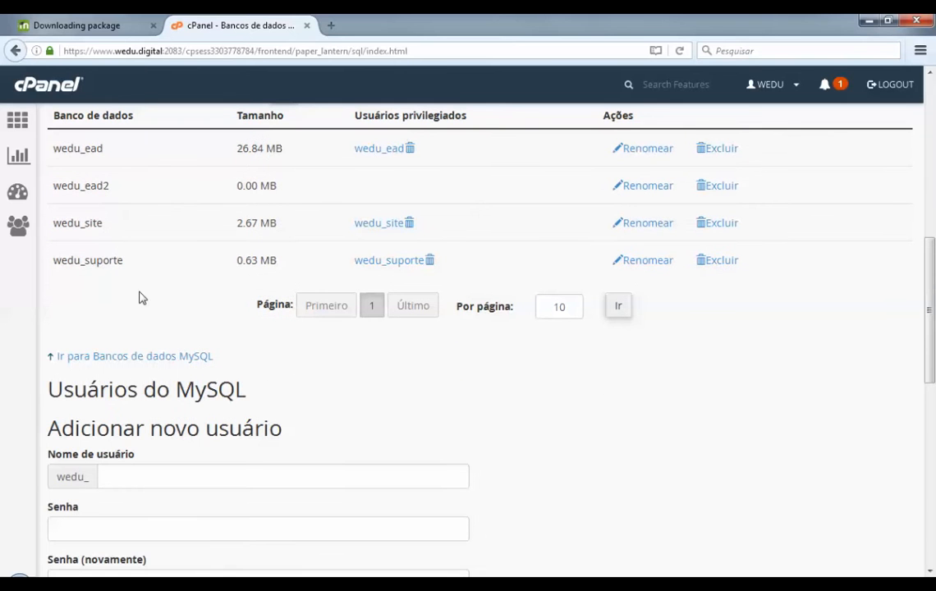
# Enter ead2 as the new MySQL user name
pyautogui.click(123, 475)
pyautogui.write('ead')
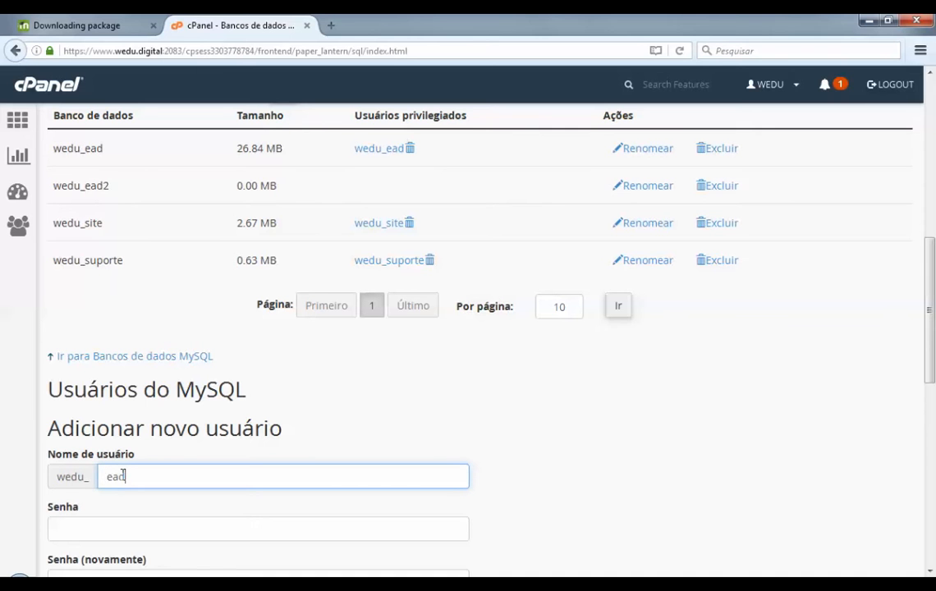
pyautogui.write('2')
pyautogui.scroll(-3, 148, 370)
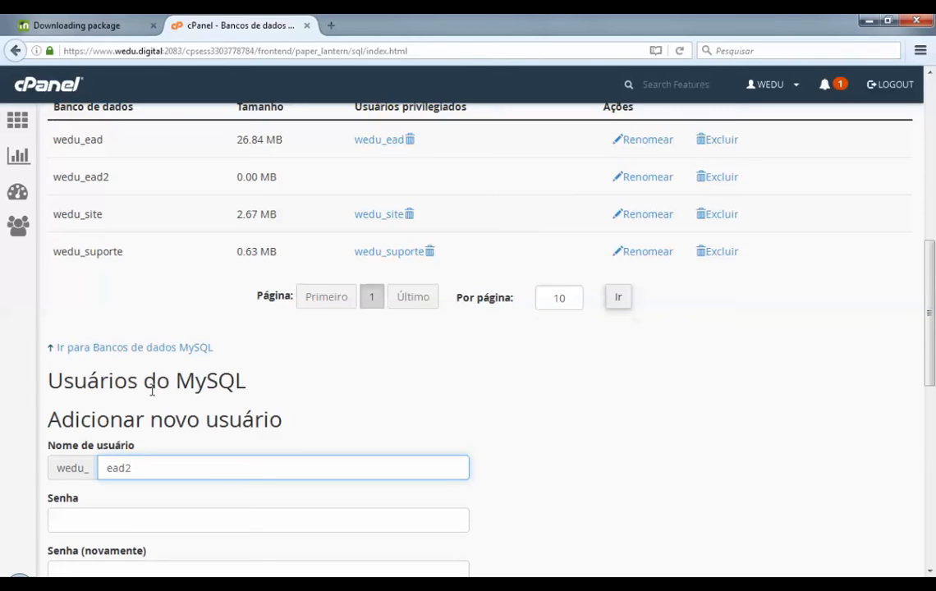
pyautogui.scroll(-1, 288, 443)
# Generate a strong password and save a copy in a new Notepad window
pyautogui.click(537, 475)
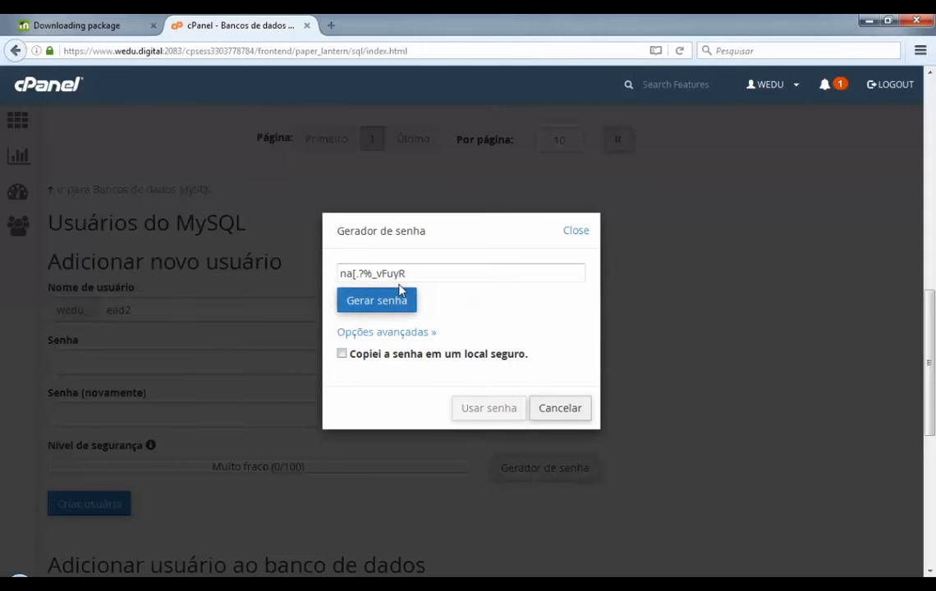
pyautogui.moveTo(405, 273); pyautogui.dragTo(336, 274)
pyautogui.hotkey('ctrl', 'c')
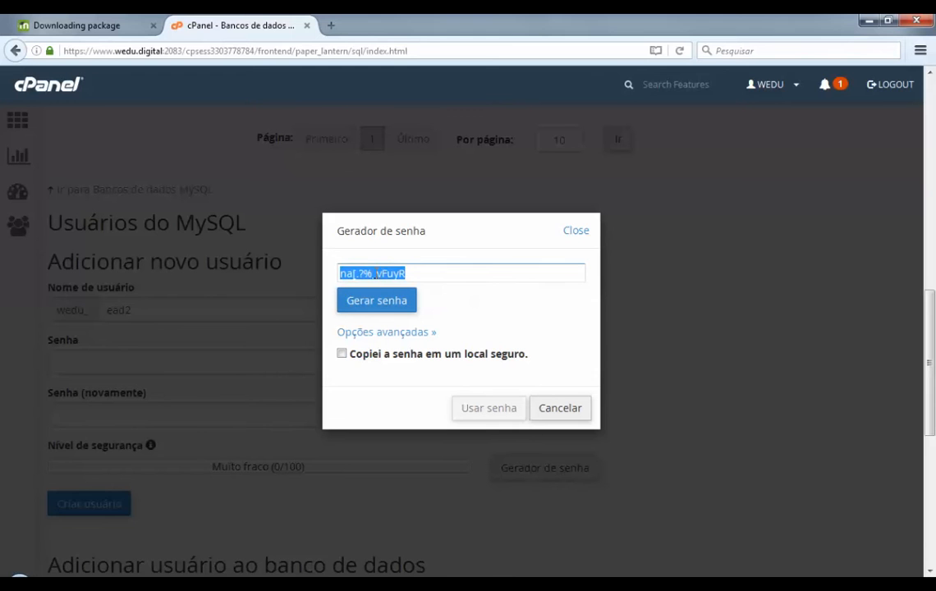
pyautogui.press('super+r')
pyautogui.write('note')
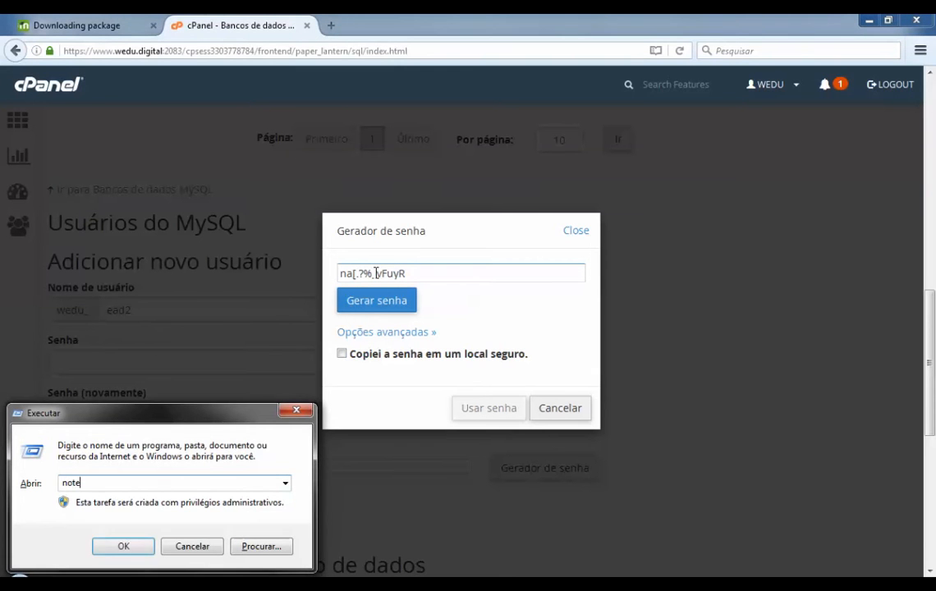
pyautogui.write('pad')
pyautogui.press('Return')
pyautogui.hotkey('ctrl', 'v')
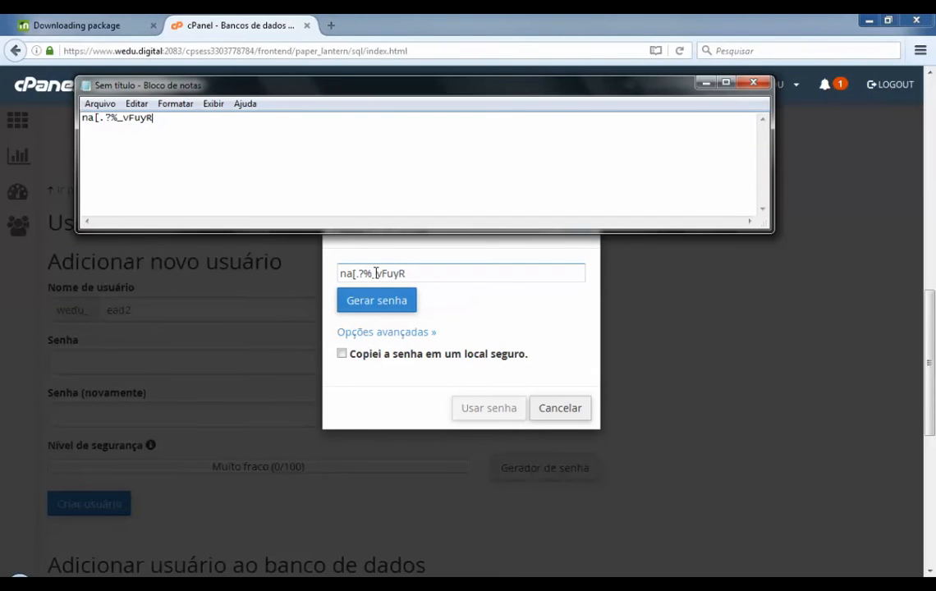
pyautogui.moveTo(422, 276); pyautogui.dragTo(295, 282)
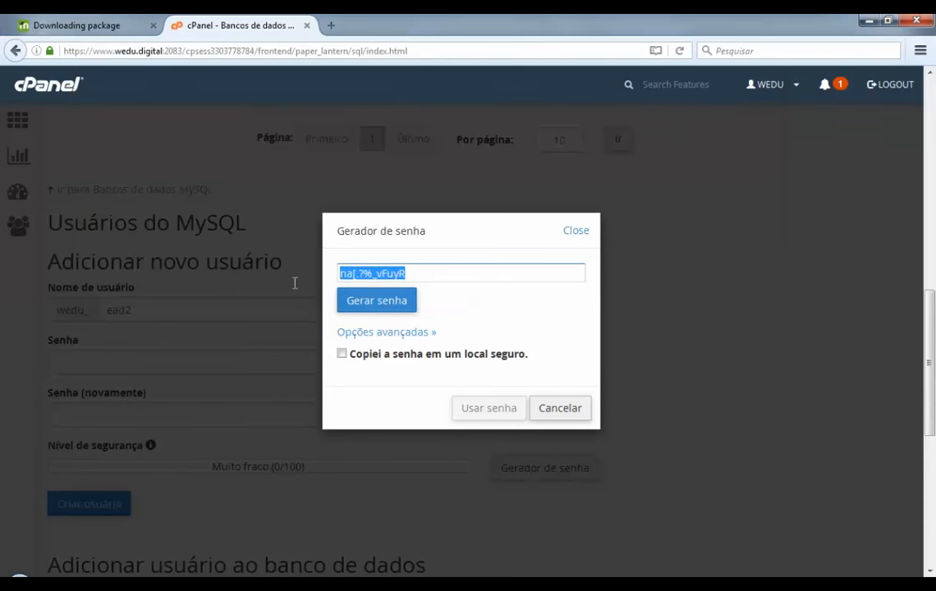
pyautogui.hotkey('alt', 'Tab')
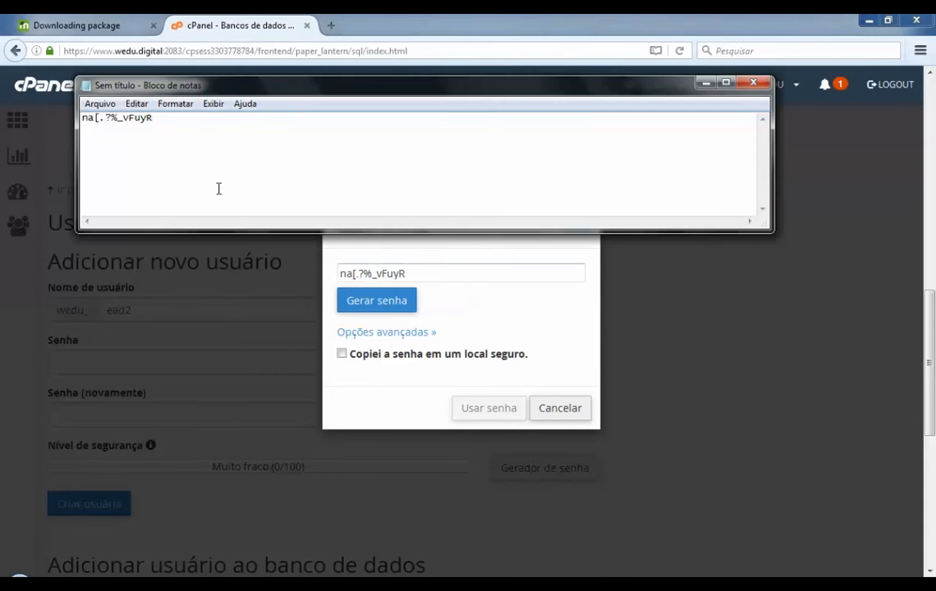
# Apply the generated password, create user wedu_ead2, and return to MySQL Databases
pyautogui.click(497, 334)
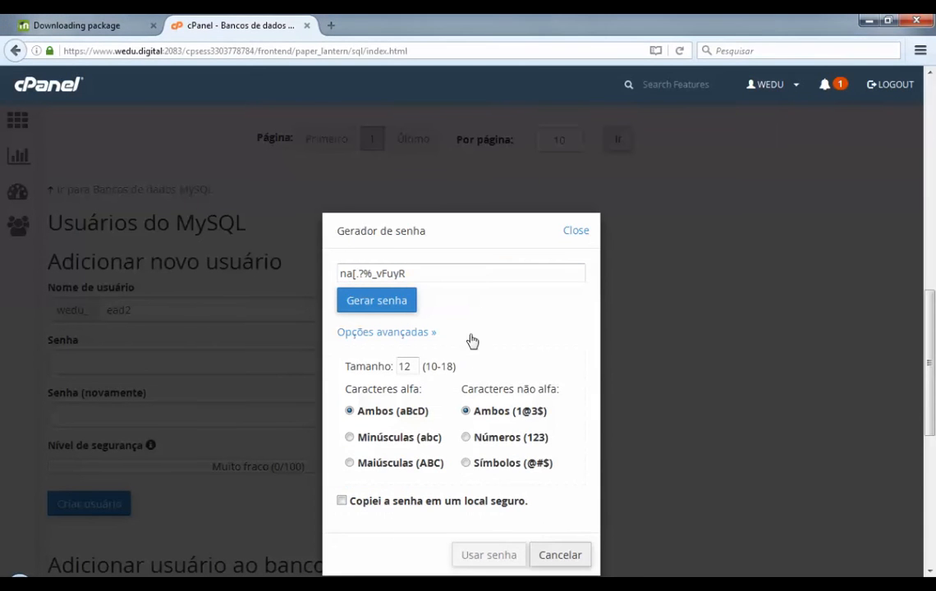
pyautogui.click(472, 337)
pyautogui.click(416, 355)
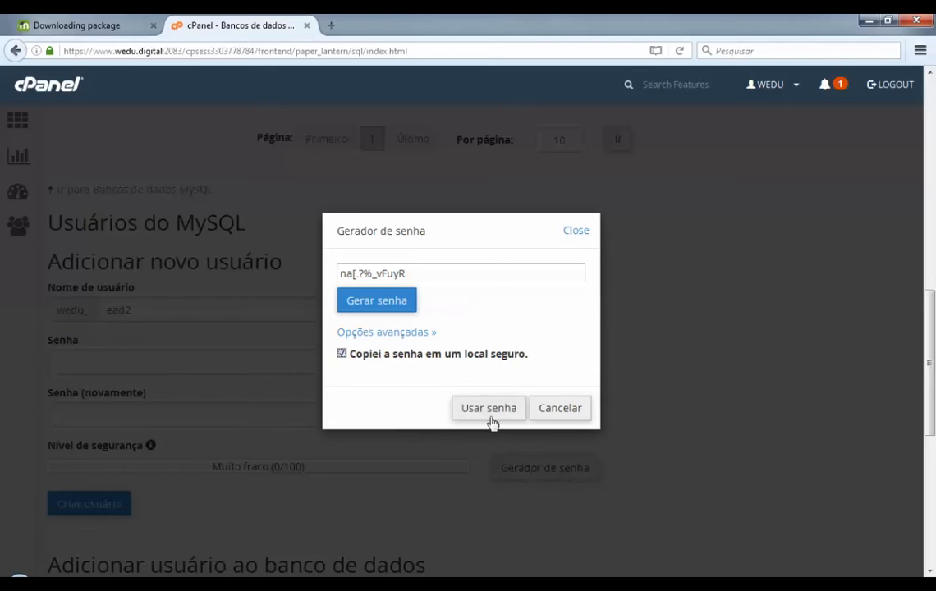
pyautogui.click(493, 418)
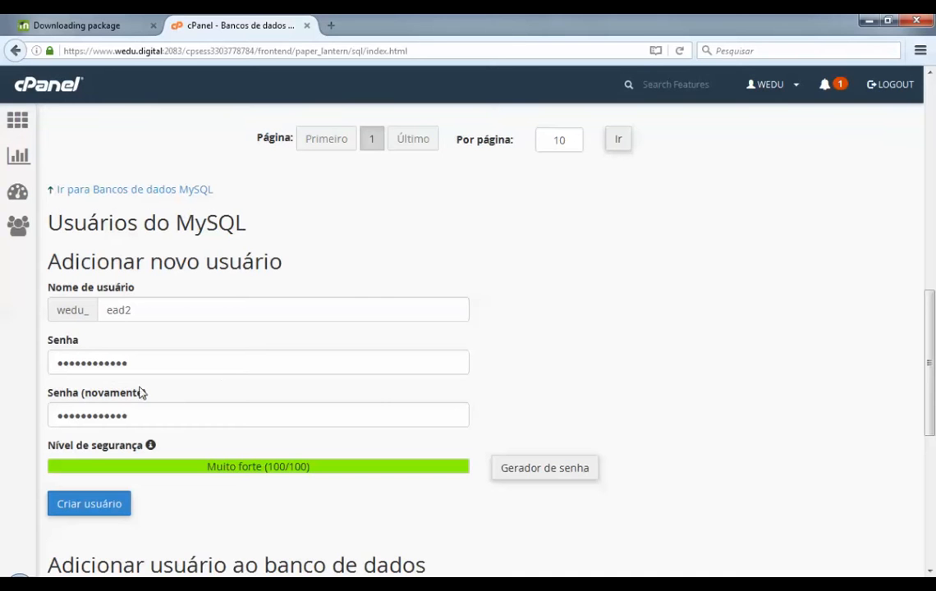
pyautogui.click(115, 503)
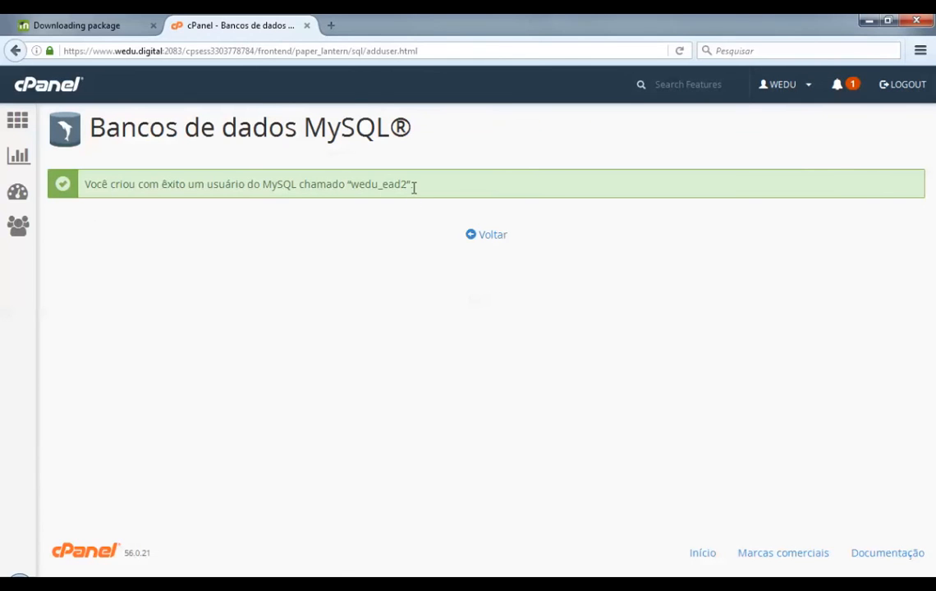
pyautogui.click(493, 237)
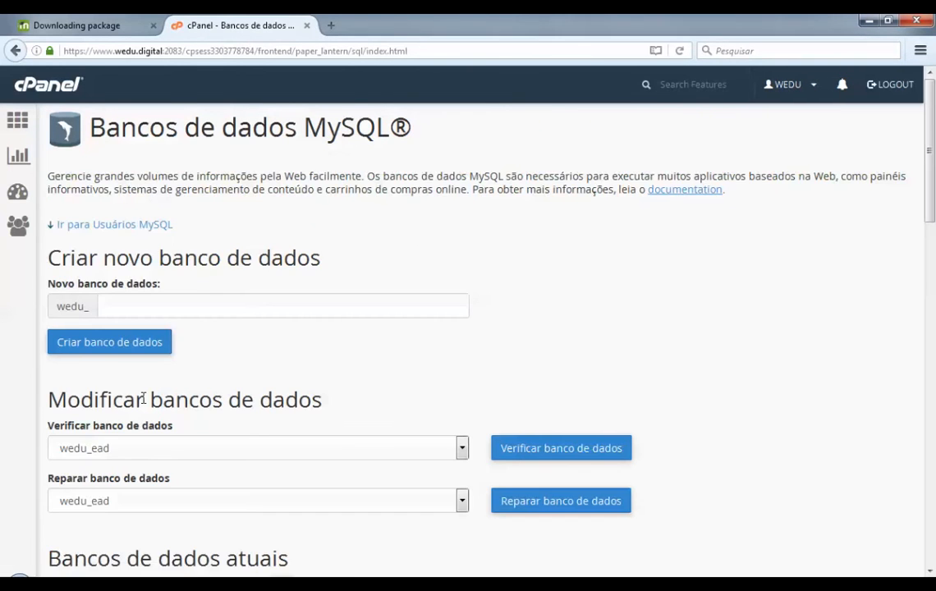
# Add user wedu_ead2 to the wedu_ead2 database
pyautogui.scroll(-5, 141, 398)
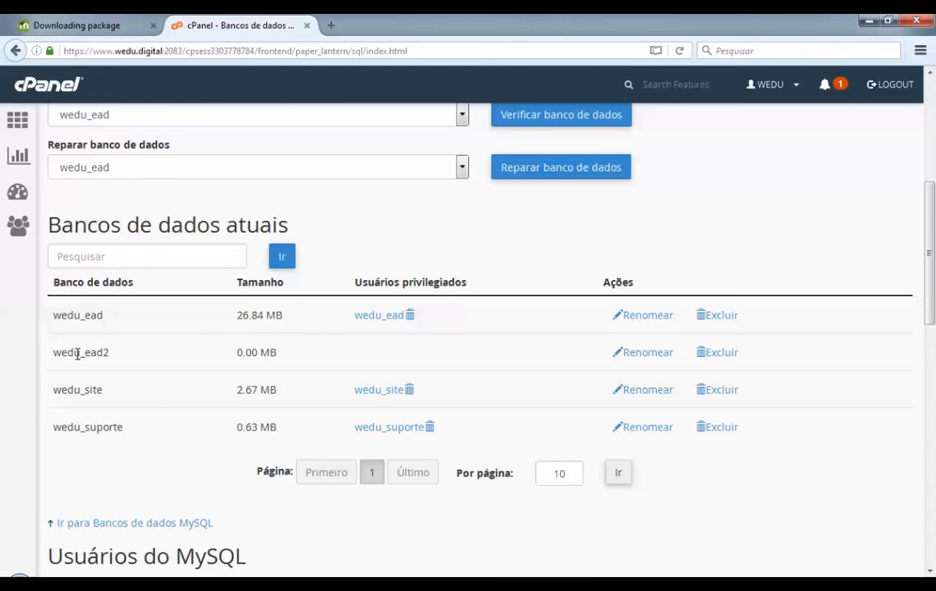
pyautogui.scroll(-6, 115, 351)
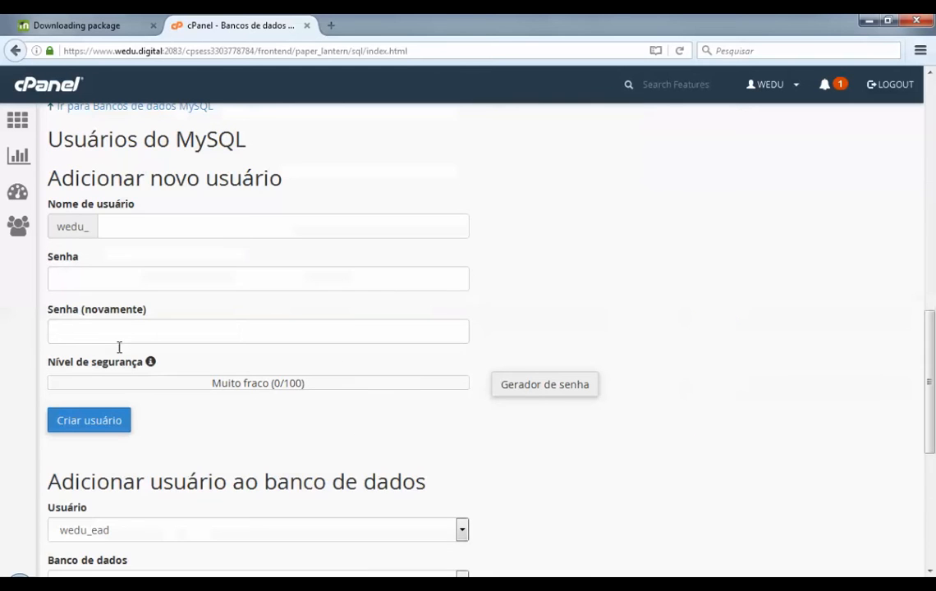
pyautogui.scroll(-3, 119, 352)
pyautogui.scroll(-1, 125, 353)
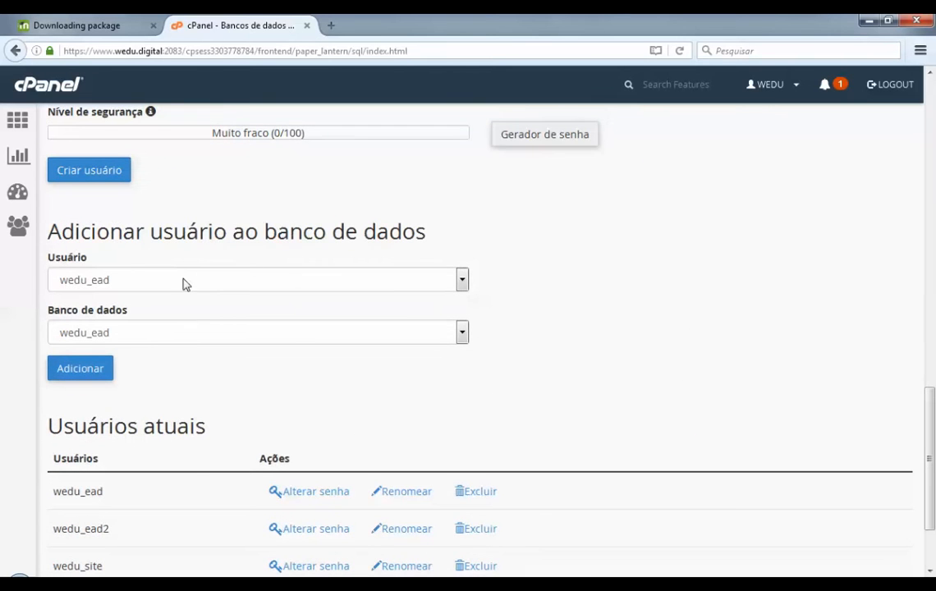
pyautogui.click(134, 282)
pyautogui.click(122, 315)
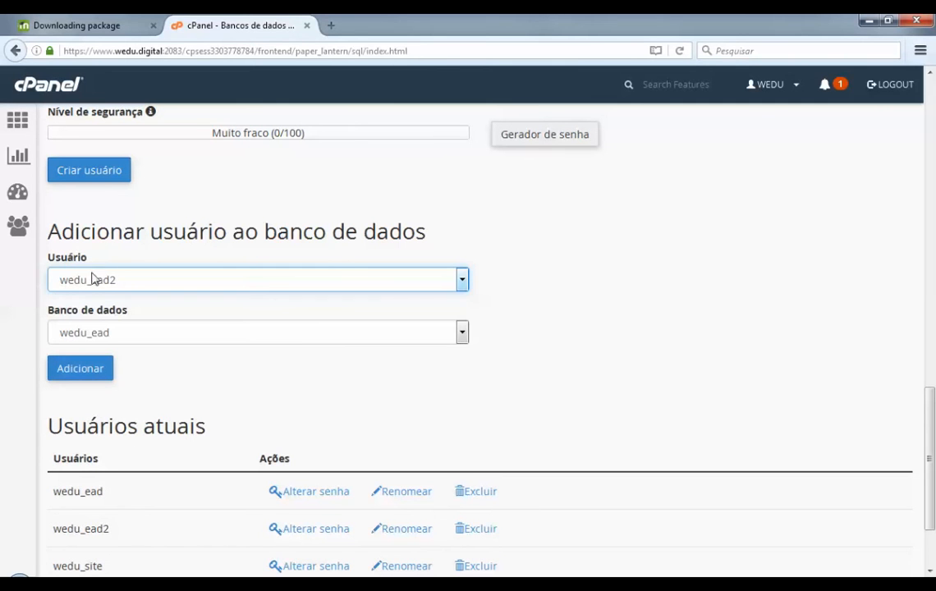
pyautogui.click(108, 332)
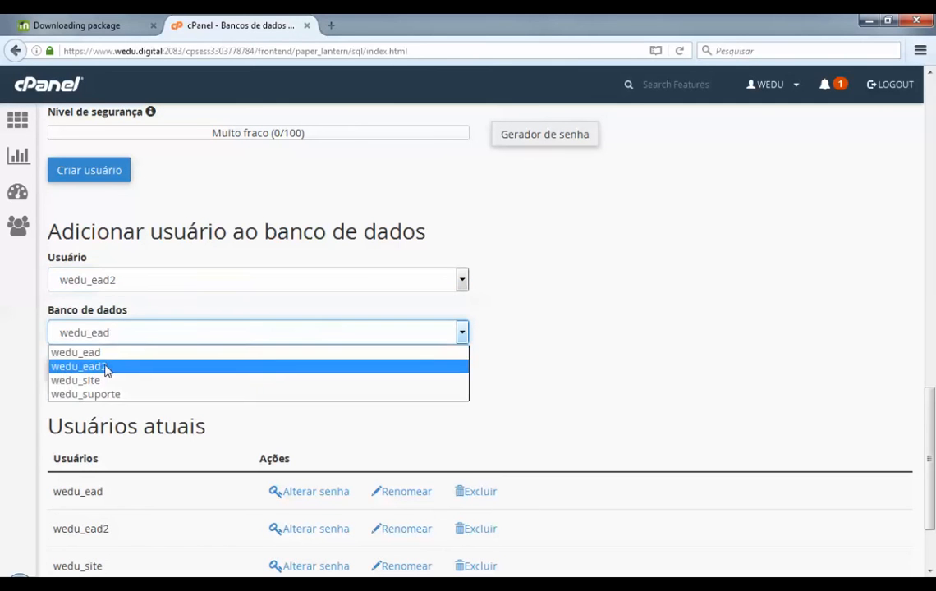
pyautogui.click(111, 366)
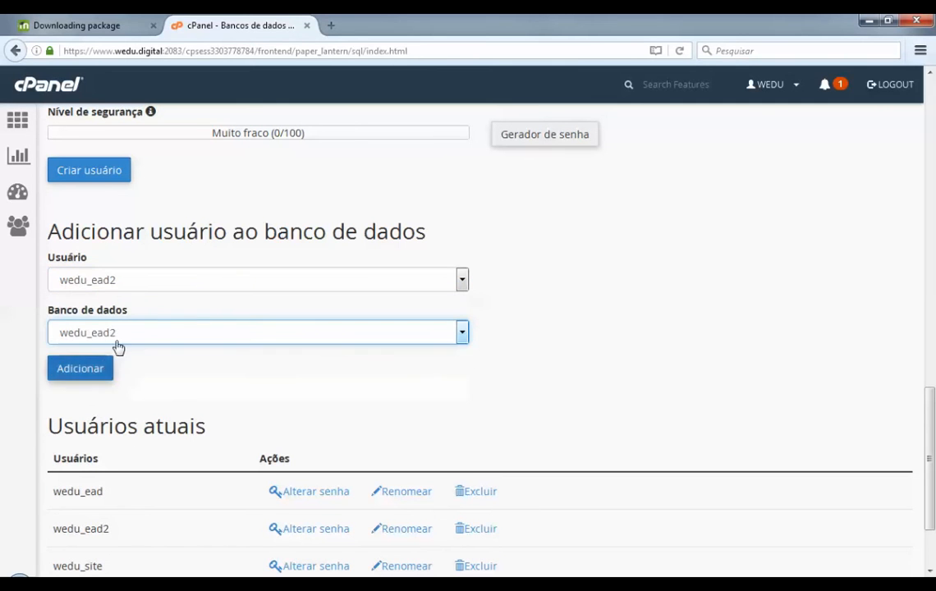
pyautogui.click(76, 374)
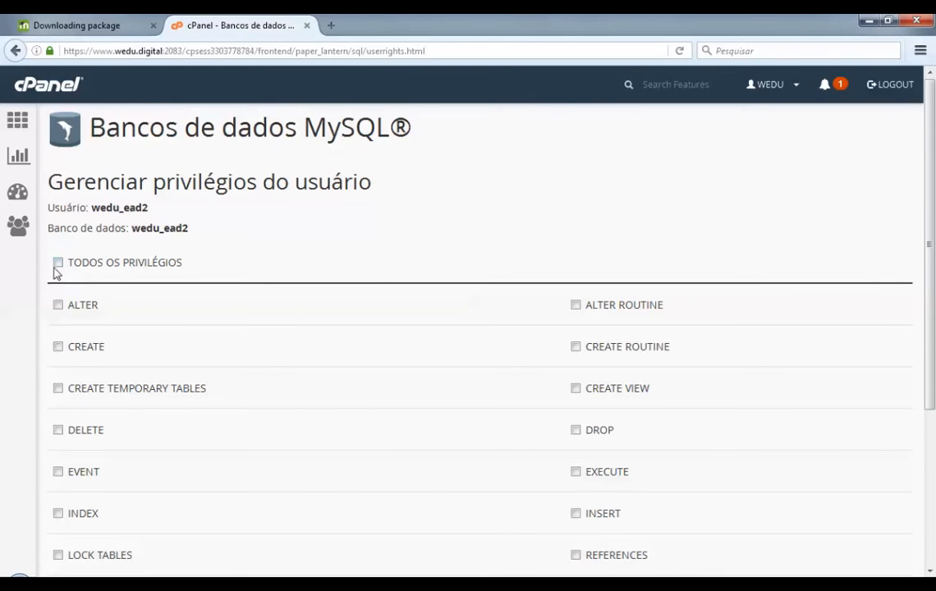
# Grant ALL PRIVILEGES to the user and save the changes
pyautogui.click(57, 262)
pyautogui.scroll(-5, 189, 373)
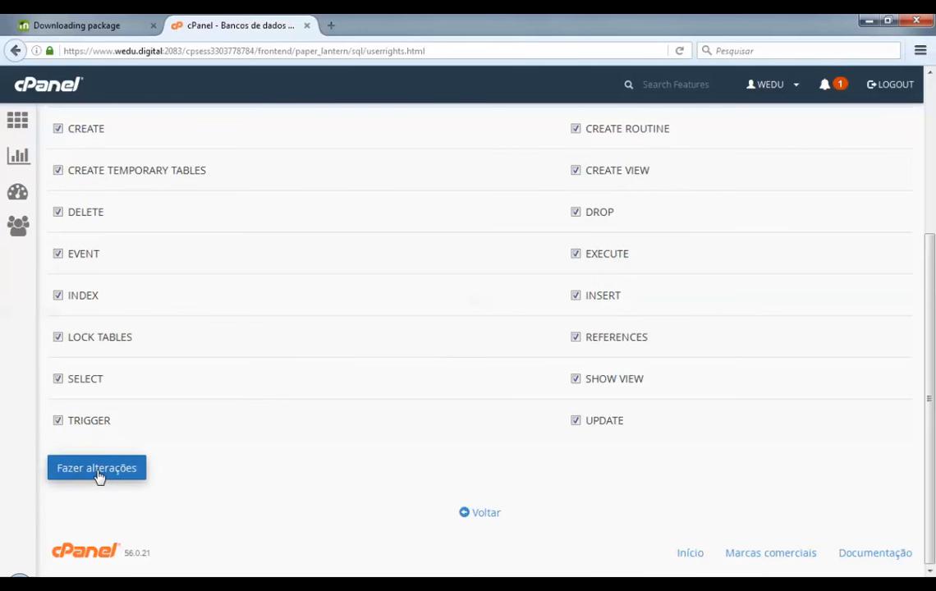
pyautogui.click(97, 469)
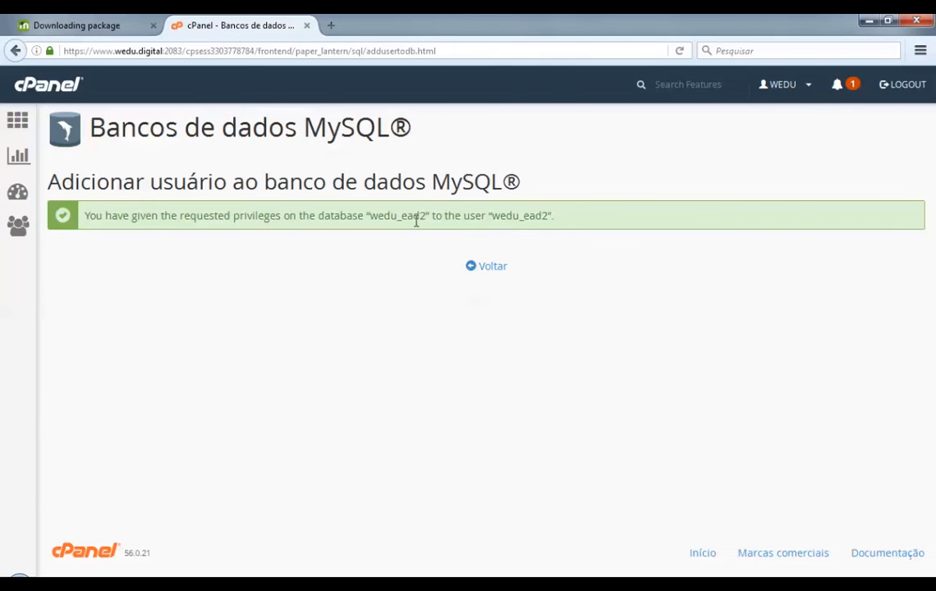
pyautogui.moveTo(548, 217); pyautogui.dragTo(492, 217)
pyautogui.hotkey('ctrl', 'c')
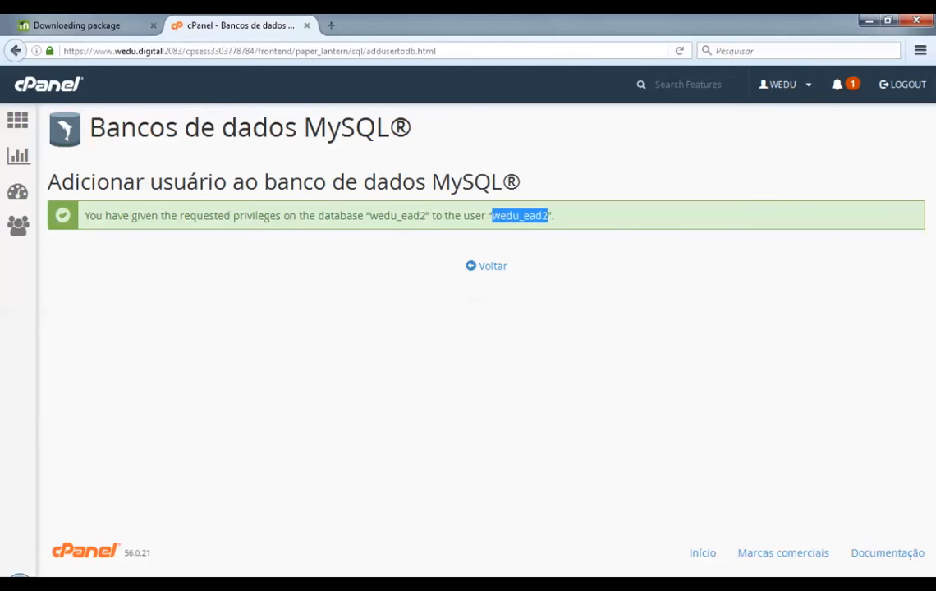
# Paste wedu_ead2 as username and database name above the password in Notepad, then go back in cPanel
pyautogui.hotkey('alt', 'Tab')
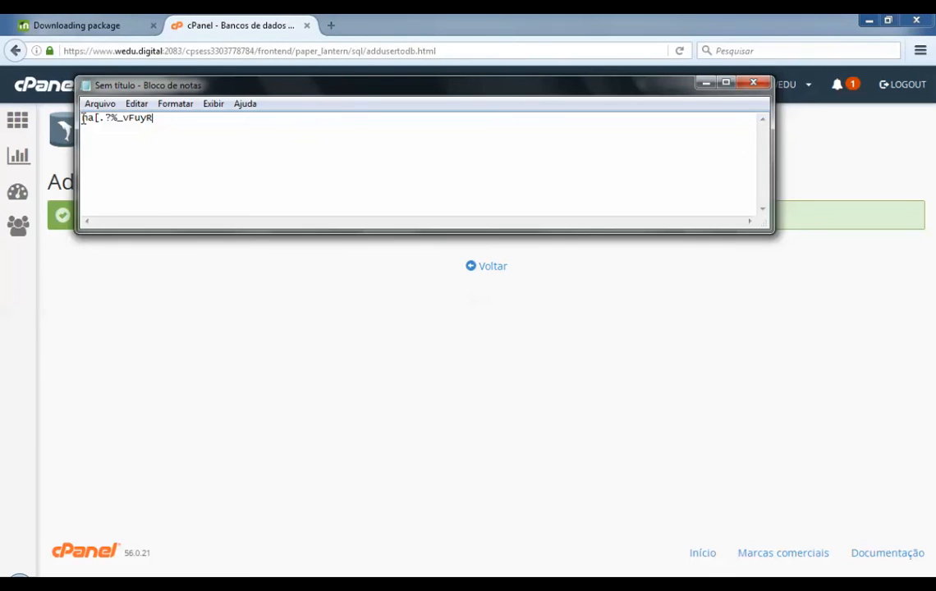
pyautogui.press('Return')
pyautogui.press('Return')
pyautogui.hotkey('ctrl', 'v')
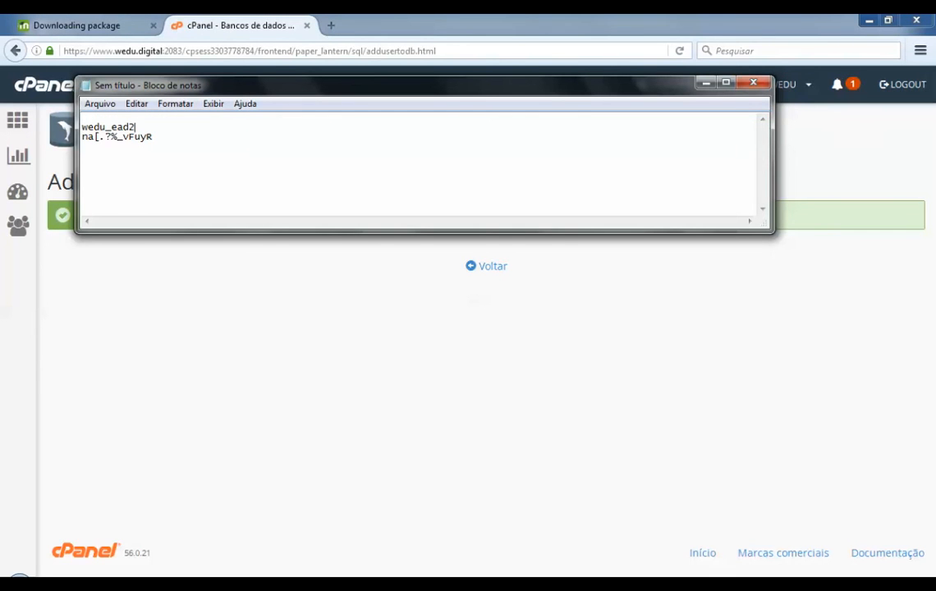
pyautogui.click(119, 118)
pyautogui.hotkey('ctrl', 'v')
pyautogui.click(334, 320)
pyautogui.click(491, 267)
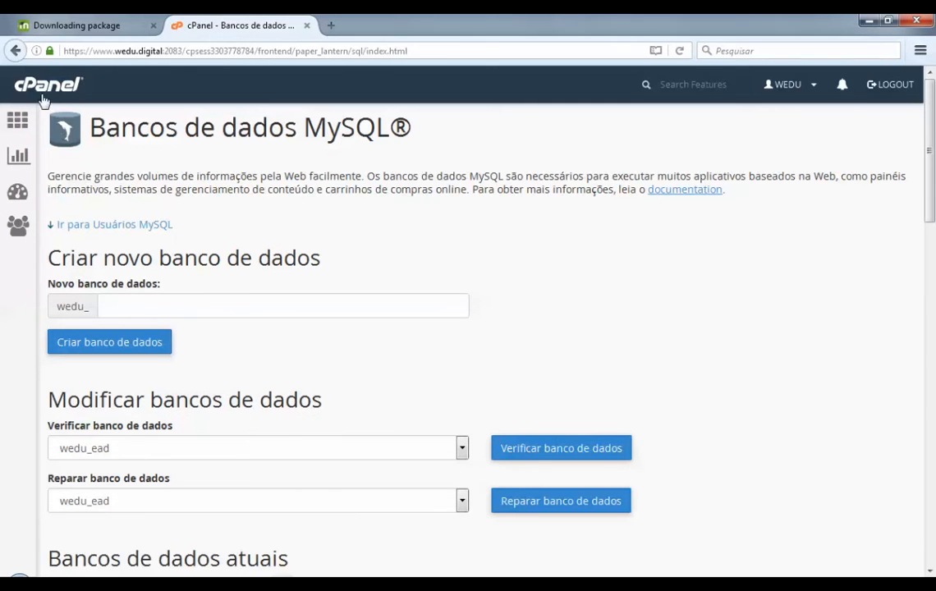
# From cPanel home, open File Manager's www folder and its upload page
pyautogui.click(37, 96)
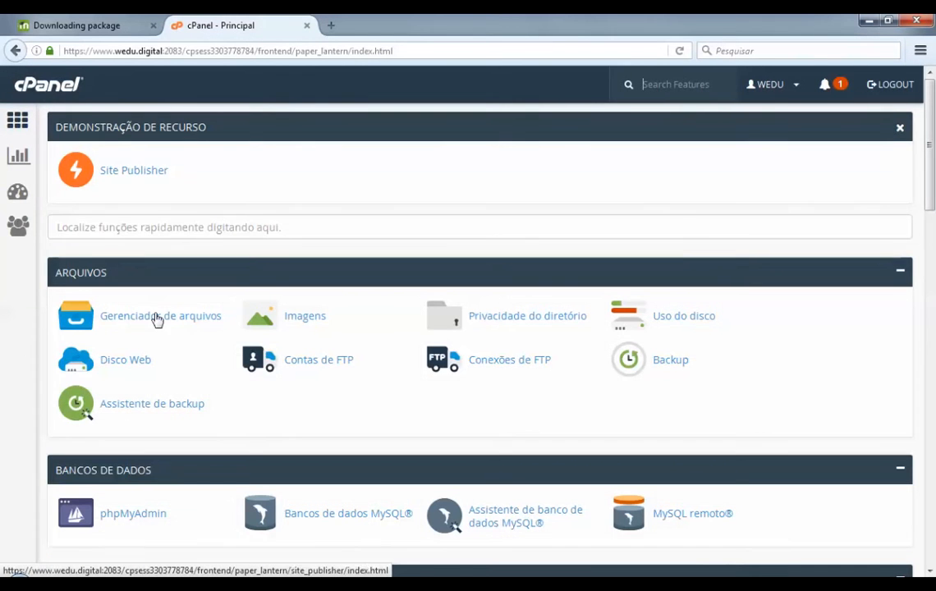
pyautogui.click(150, 325)
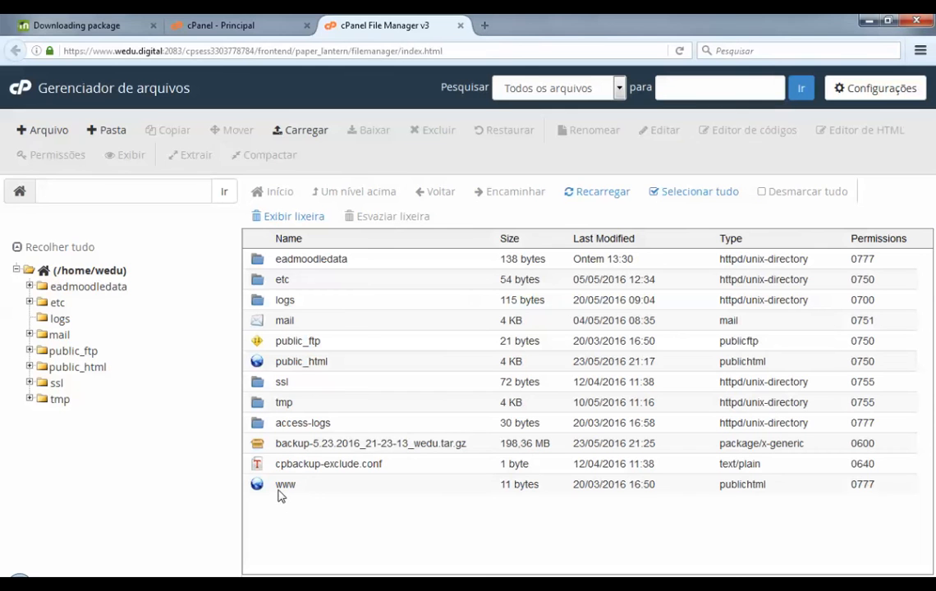
pyautogui.doubleClick(276, 487)
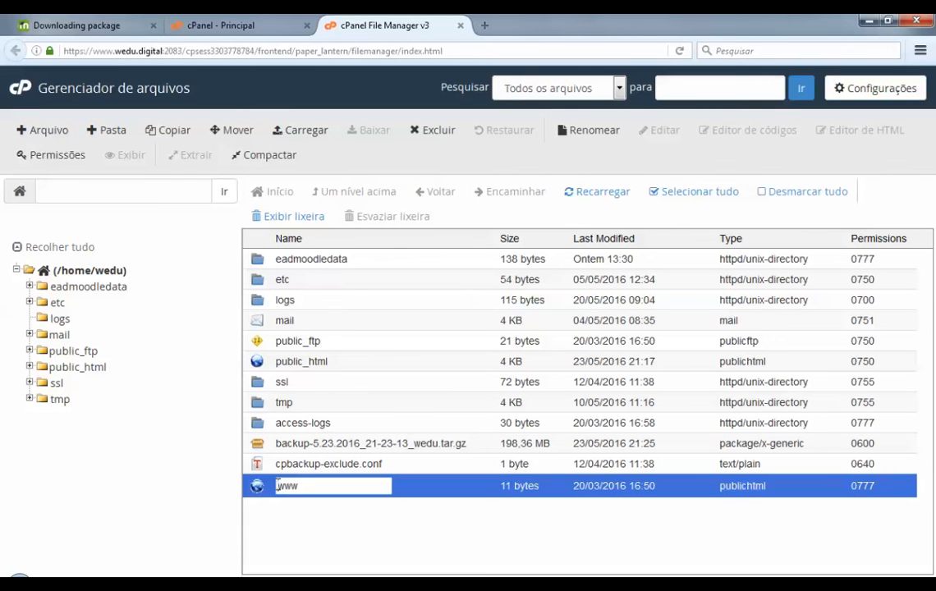
pyautogui.doubleClick(260, 485)
pyautogui.doubleClick(261, 490)
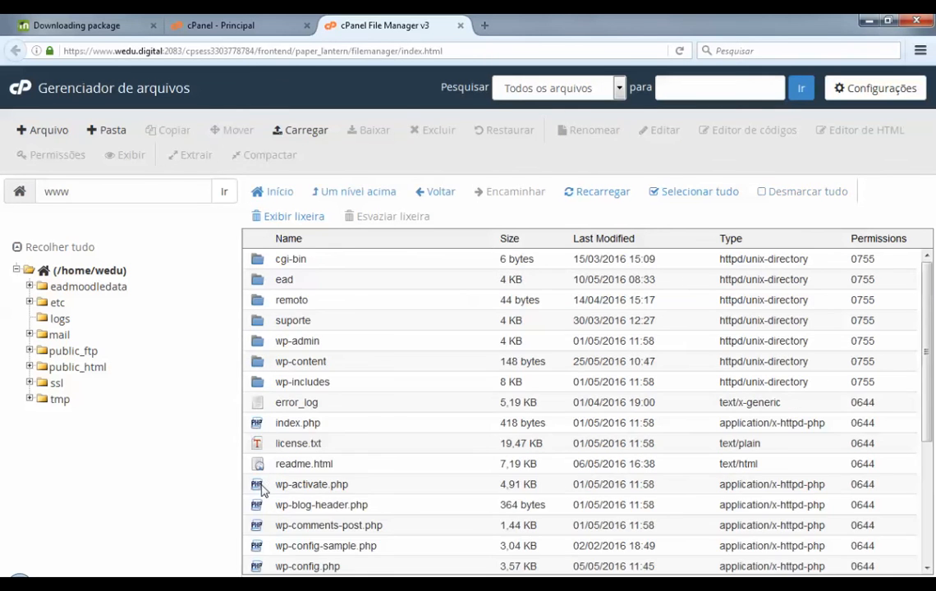
pyautogui.click(315, 132)
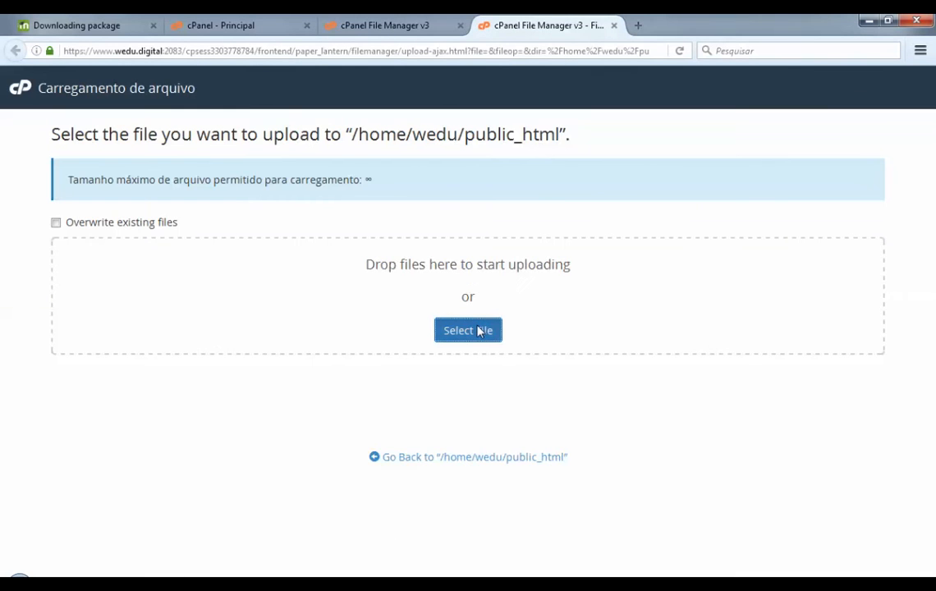
# Upload moodle-3.1.tgz from Downloads and go back to the public_html listing
pyautogui.click(475, 330)
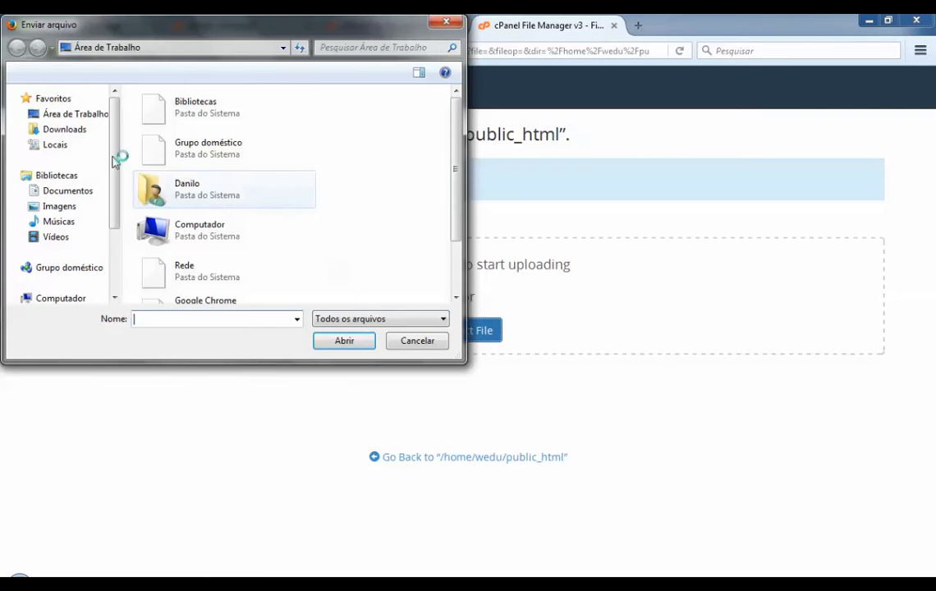
pyautogui.click(64, 132)
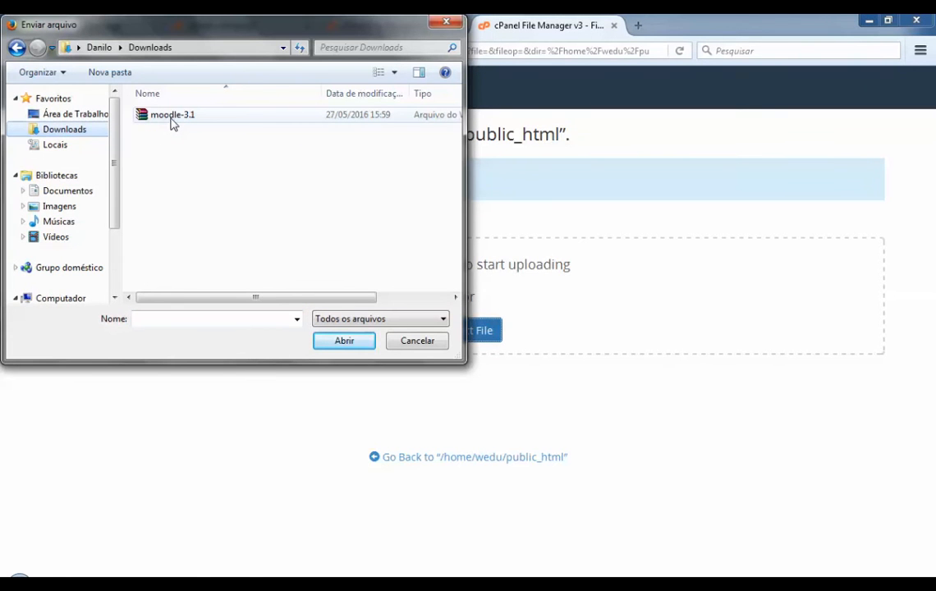
pyautogui.doubleClick(172, 115)
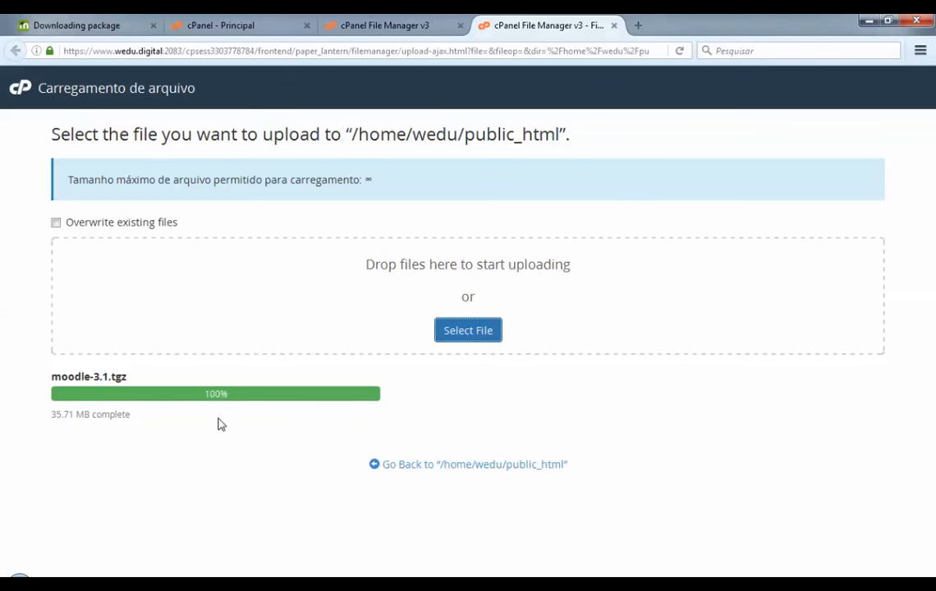
pyautogui.click(495, 464)
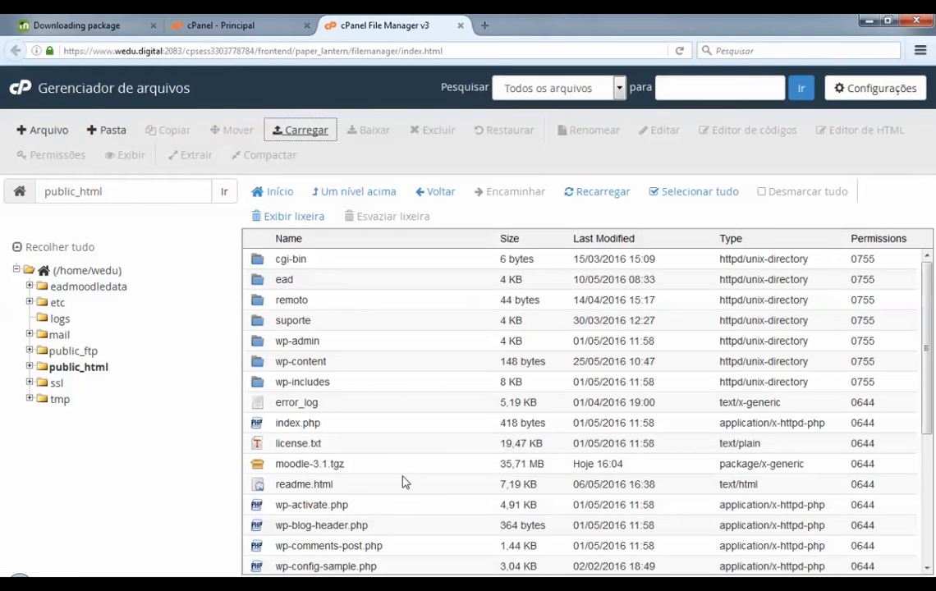
# Extract moodle-3.1.tgz into /public_html and close the extraction results
pyautogui.rightClick(283, 470)
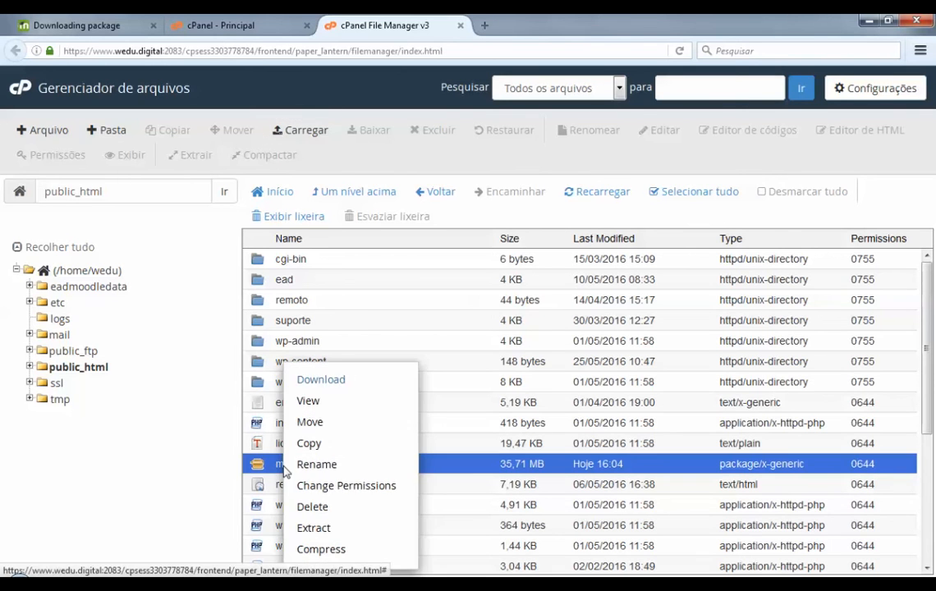
pyautogui.click(322, 534)
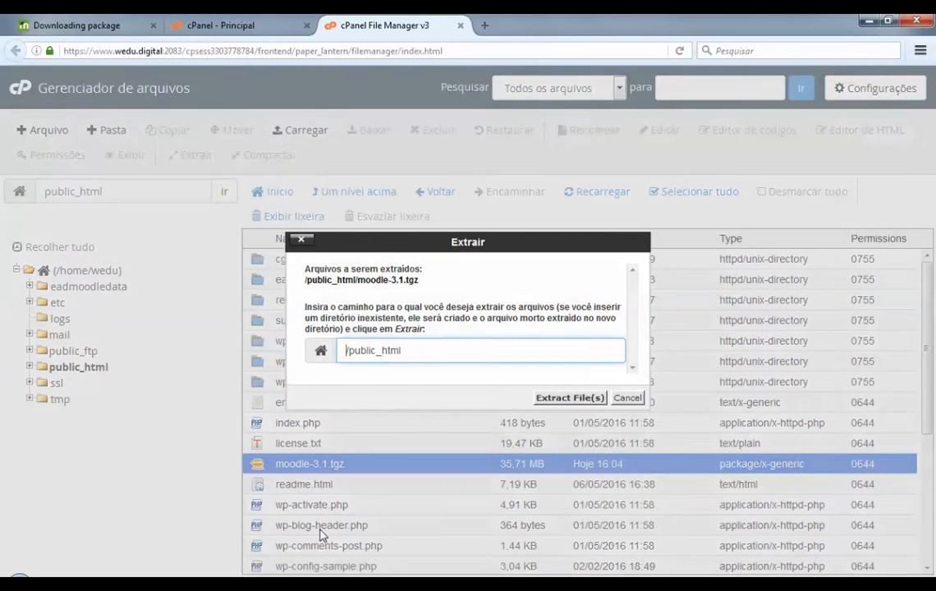
pyautogui.click(570, 397)
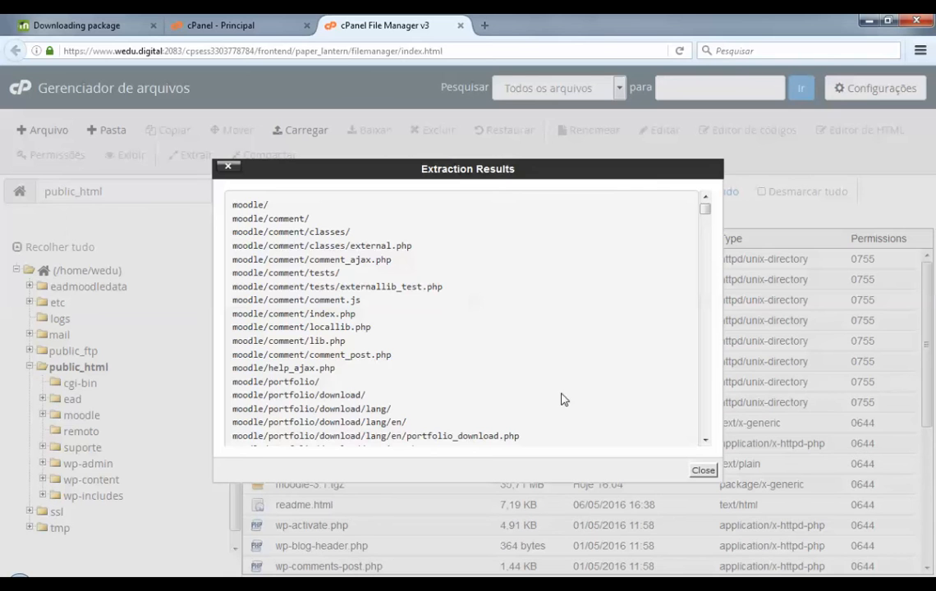
pyautogui.click(702, 469)
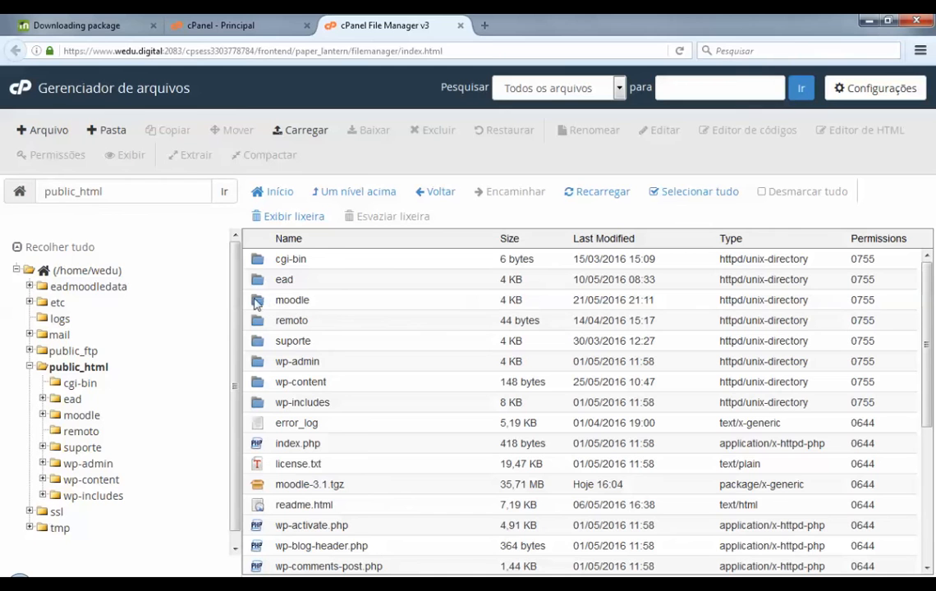
# Open the new moodle folder to look through its contents, then go back up to public_html
pyautogui.doubleClick(258, 301)
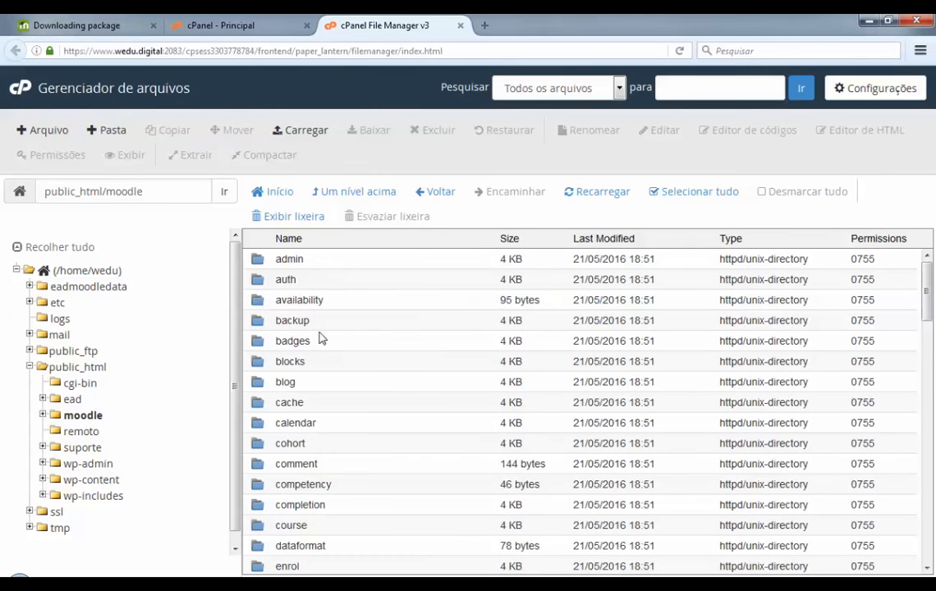
pyautogui.scroll(-7, 340, 310)
pyautogui.scroll(-8, 341, 394)
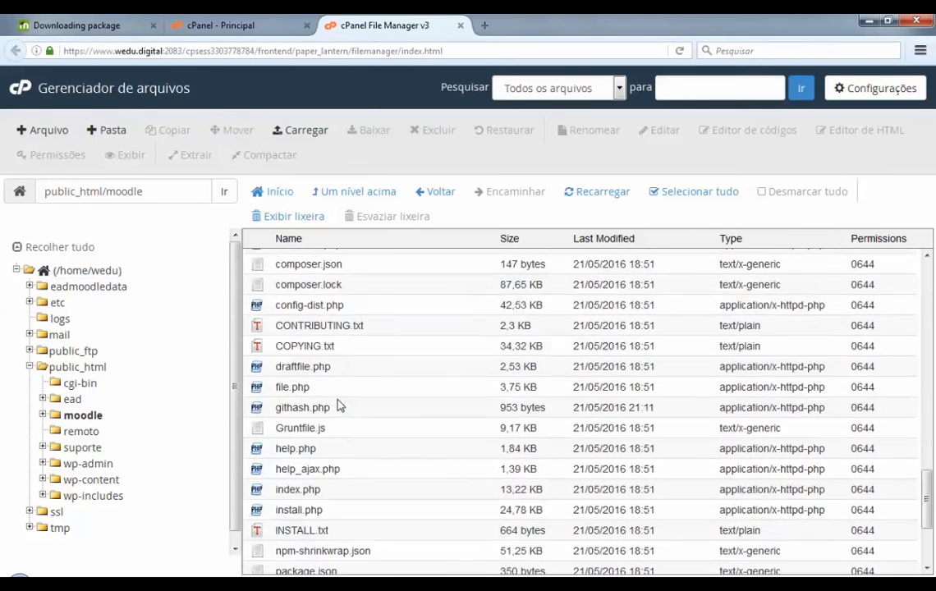
pyautogui.scroll(5, 339, 404)
pyautogui.scroll(13, 339, 407)
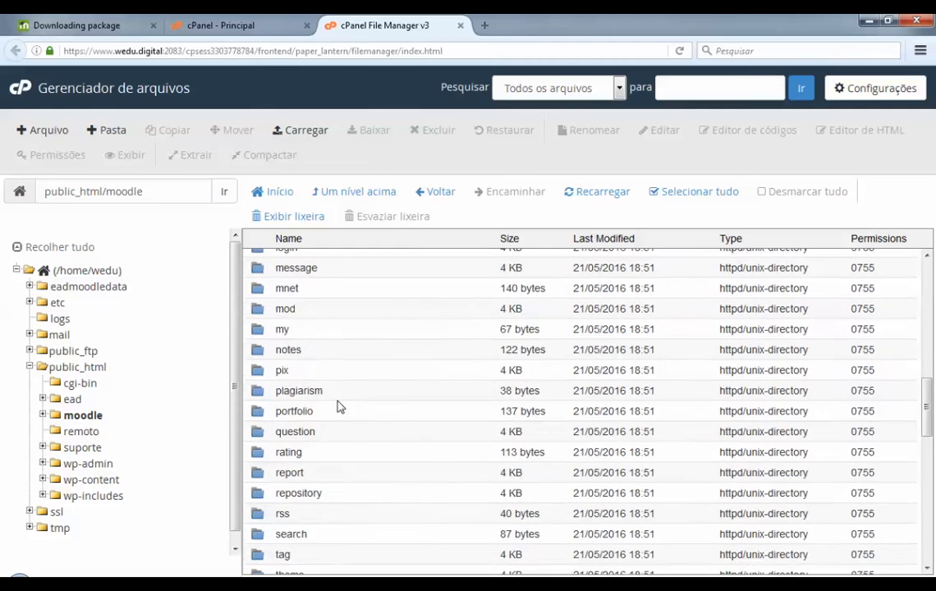
pyautogui.click(352, 193)
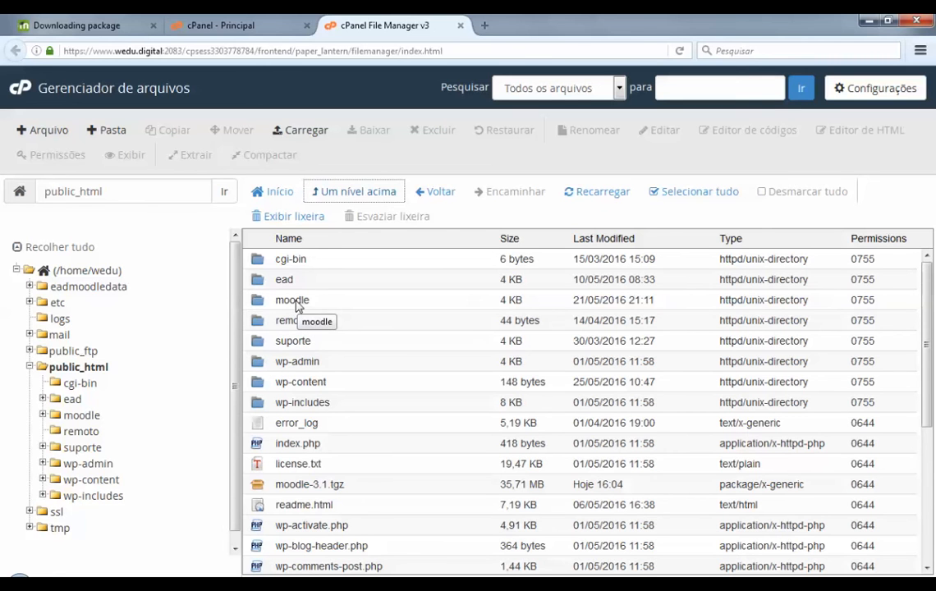
# Select the moodle folder and open a new browser tab with wedu.digital/ead in the address bar
pyautogui.click(297, 302)
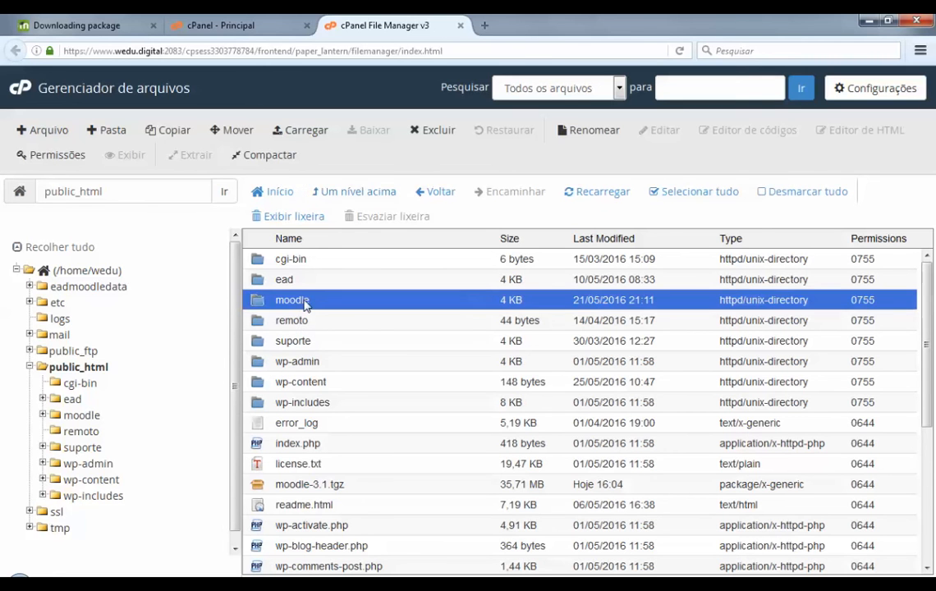
pyautogui.click(485, 25)
pyautogui.write('wedu.digit')
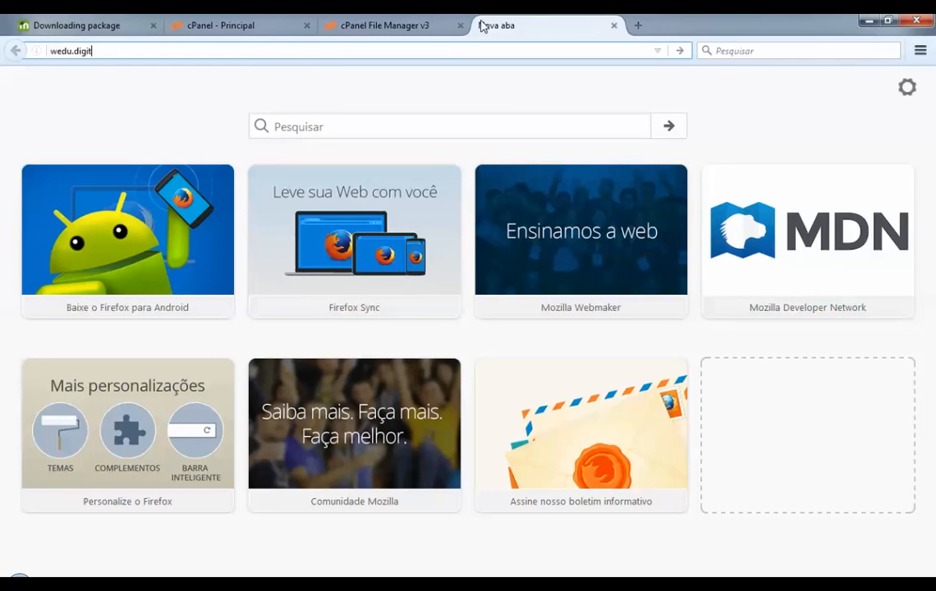
pyautogui.write('al/ead')
# Back in File Manager, try renaming the moodle folder to 'ead'
pyautogui.click(386, 25)
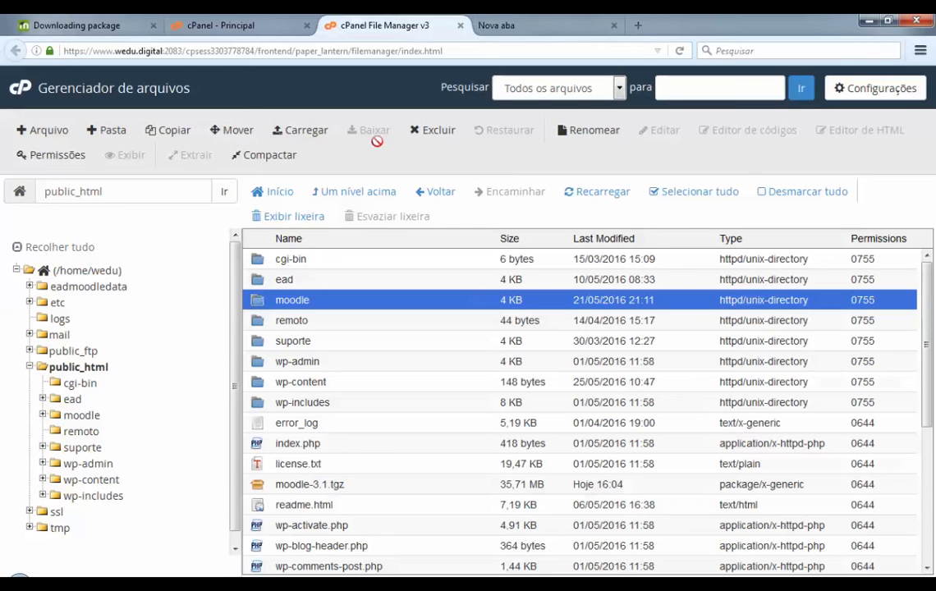
pyautogui.doubleClick(301, 302)
pyautogui.write('ead2')
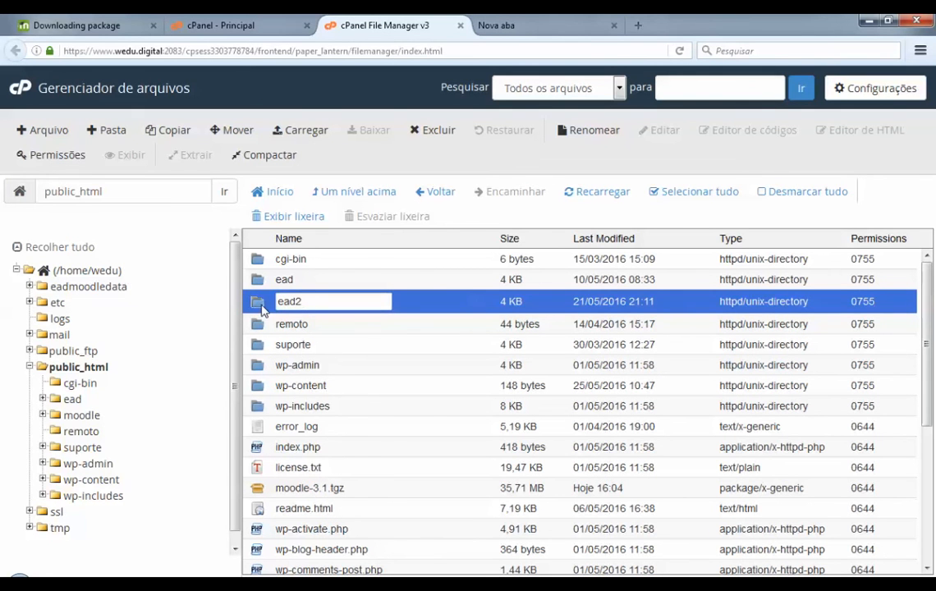
pyautogui.press('Return')
# Delete 'ead2' from the new tab's address, then open the moodle folder in File Manager
pyautogui.click(509, 26)
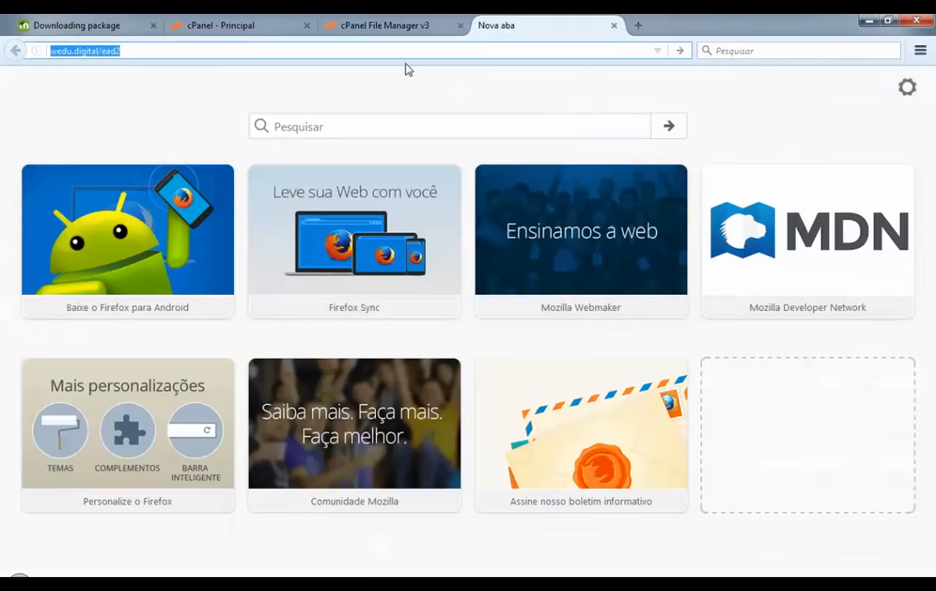
pyautogui.click(105, 52)
pyautogui.moveTo(105, 52); pyautogui.dragTo(188, 51)
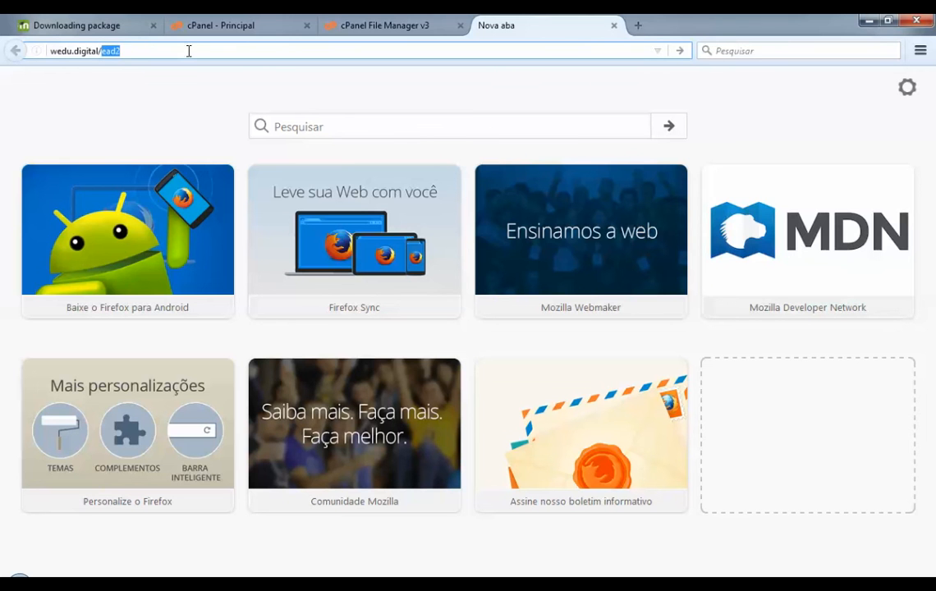
pyautogui.press('BackSpace')
pyautogui.click(349, 27)
pyautogui.doubleClick(271, 302)
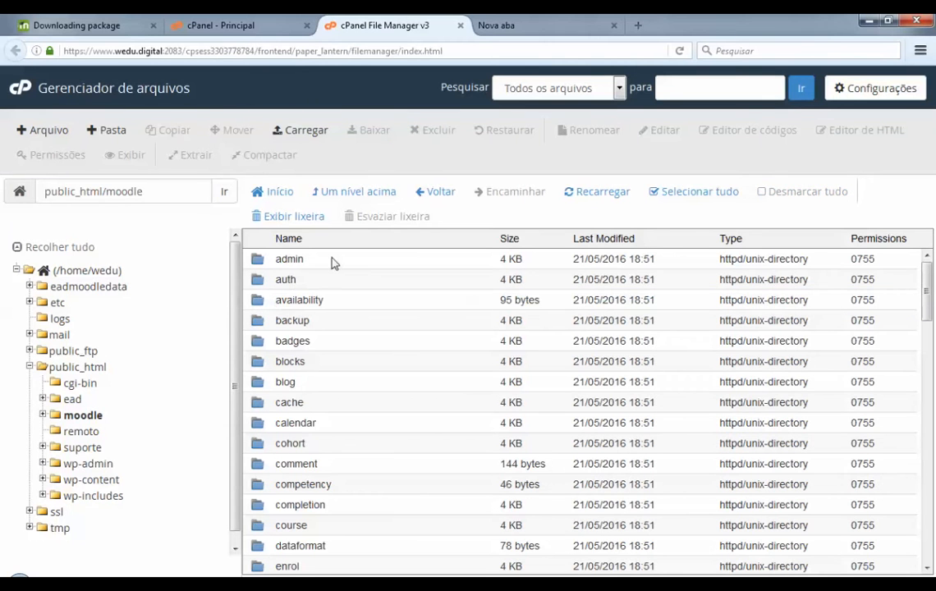
pyautogui.click(716, 192)
pyautogui.rightClick(294, 296)
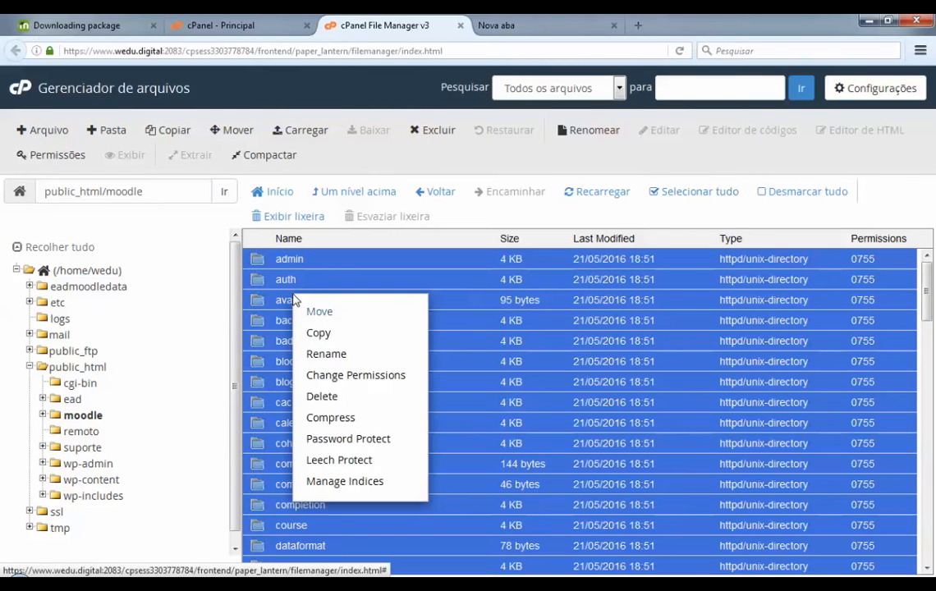
pyautogui.click(312, 313)
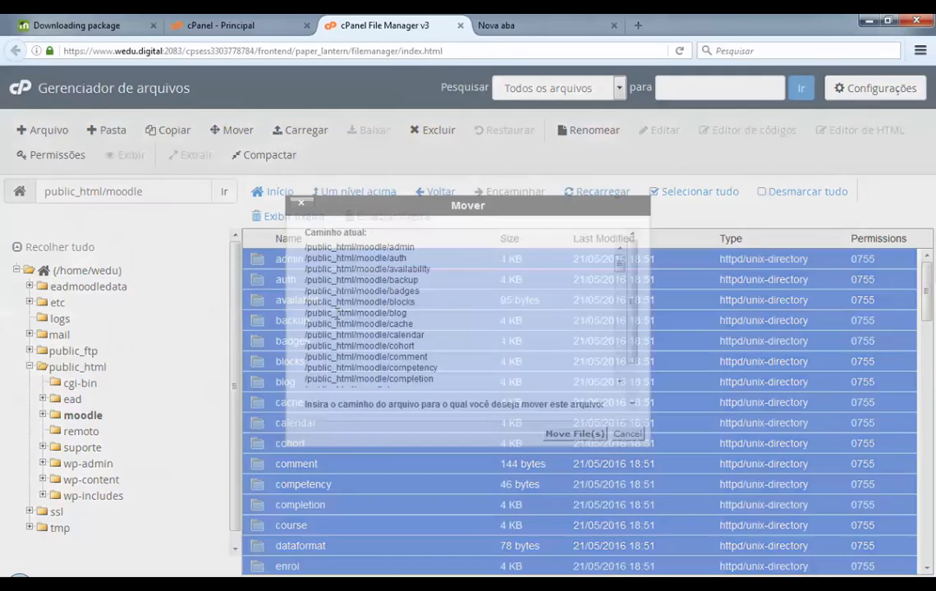
pyautogui.moveTo(457, 398); pyautogui.dragTo(408, 395)
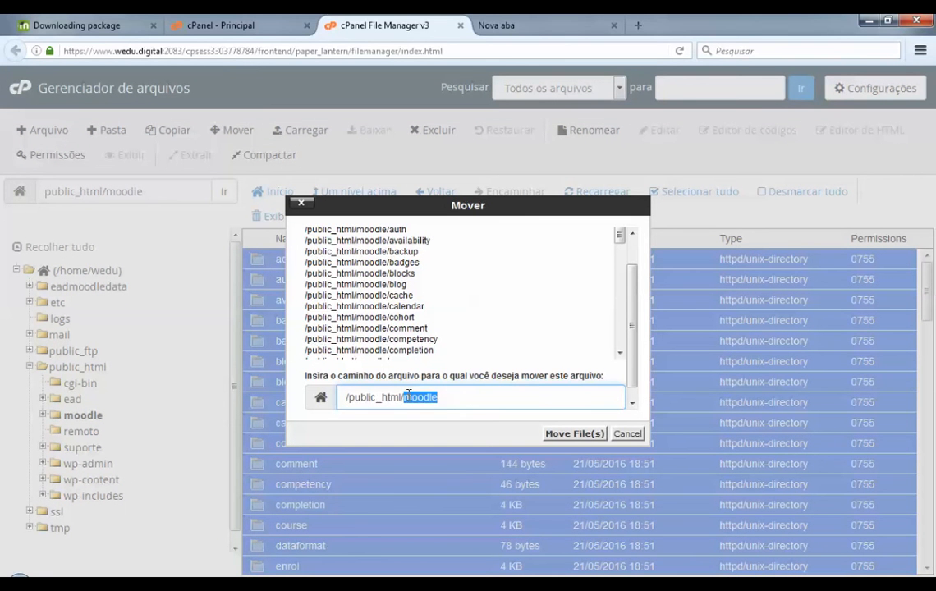
pyautogui.press('BackSpace')
pyautogui.click(627, 433)
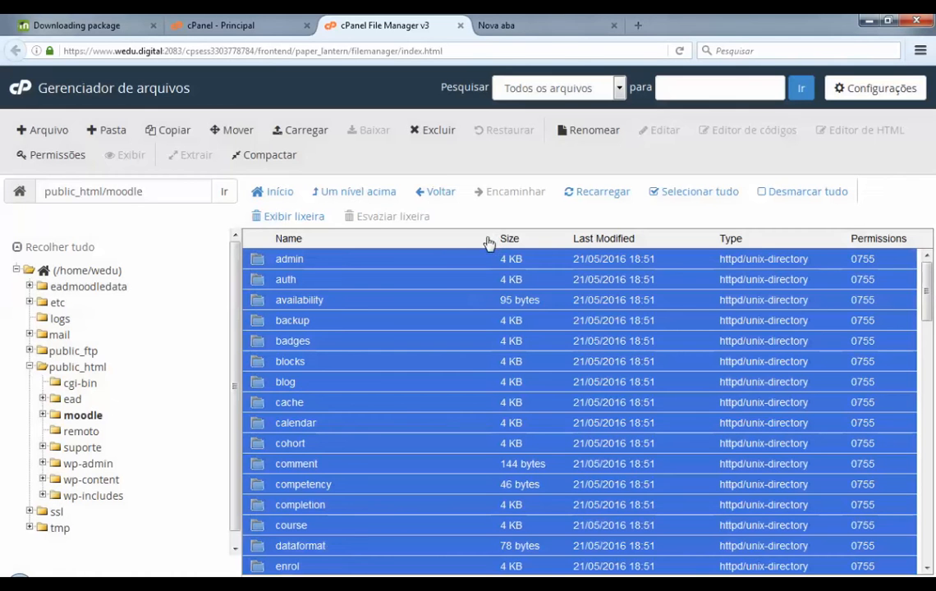
pyautogui.click(374, 194)
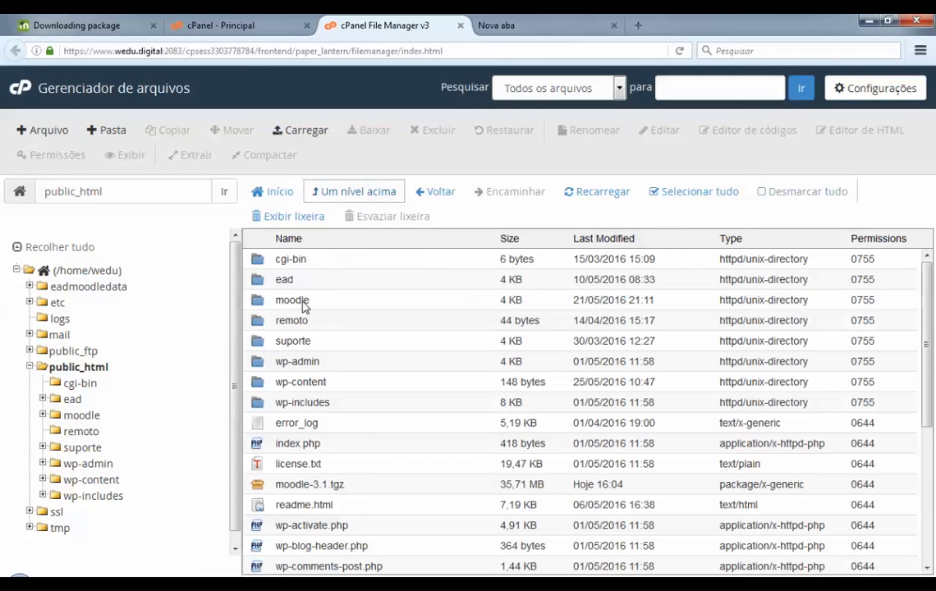
# Rename the moodle folder in public_html to ead2, then go to the blank browser tab
pyautogui.doubleClick(296, 300)
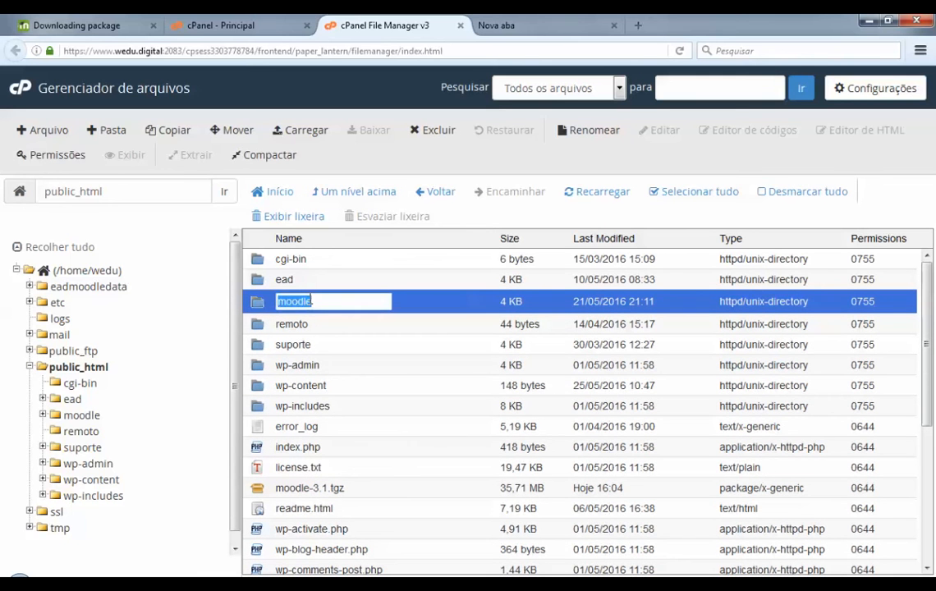
pyautogui.write('ead2')
pyautogui.press('Return')
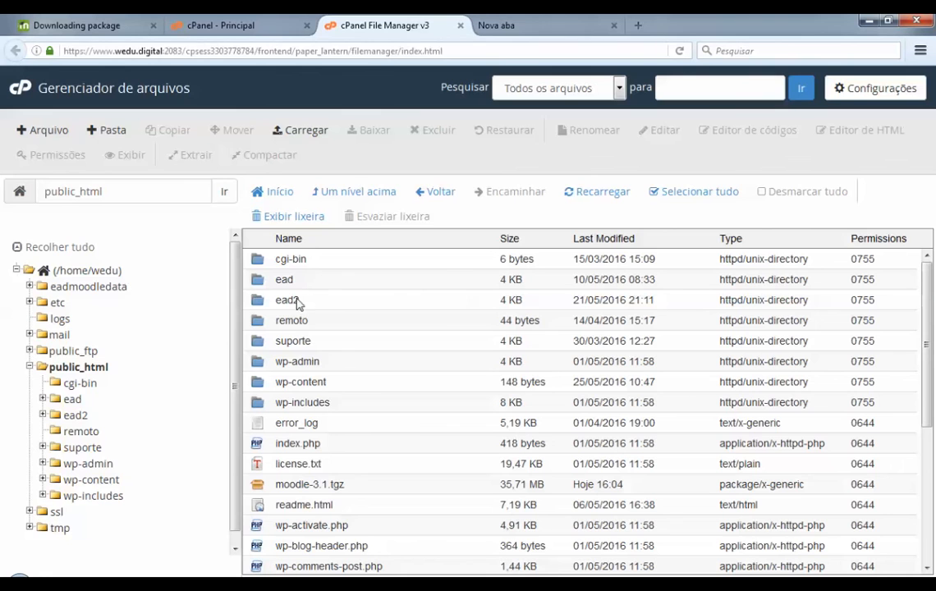
pyautogui.click(512, 27)
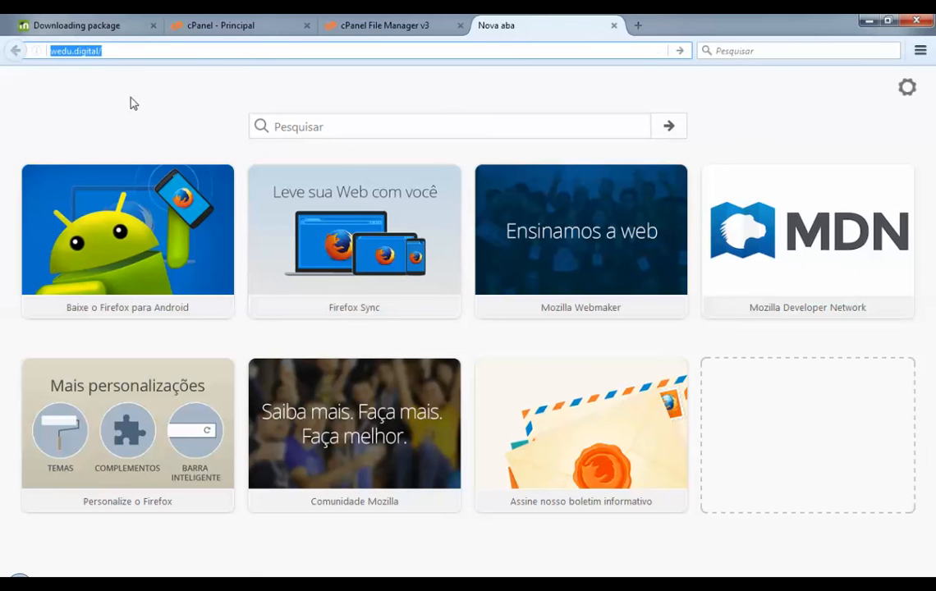
# Load wedu.digital/ead2, pick Português - Brasil as installer language, and continue to the paths page
pyautogui.click(117, 50)
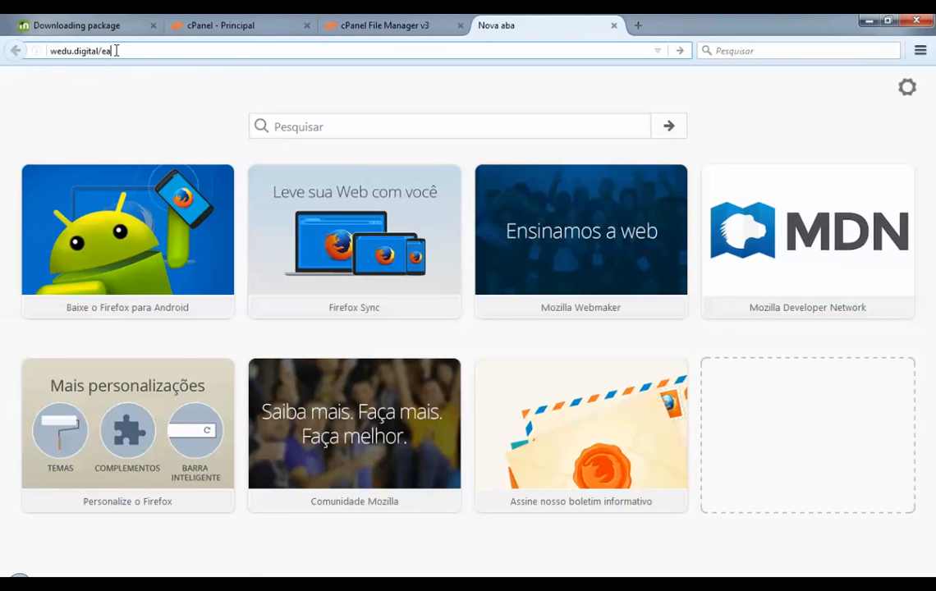
pyautogui.press('Return')
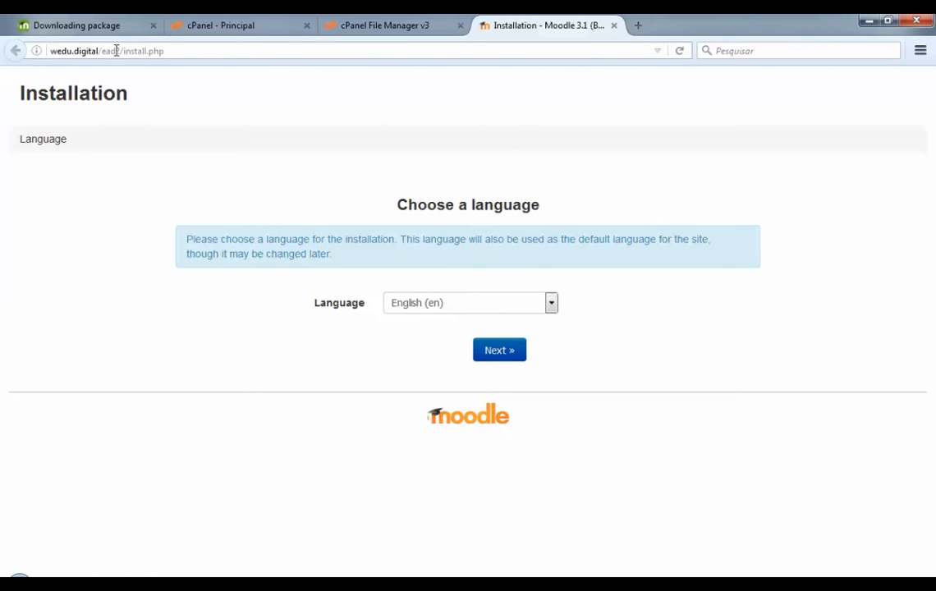
pyautogui.click(522, 305)
pyautogui.moveTo(550, 353); pyautogui.dragTo(558, 516)
pyautogui.click(472, 375)
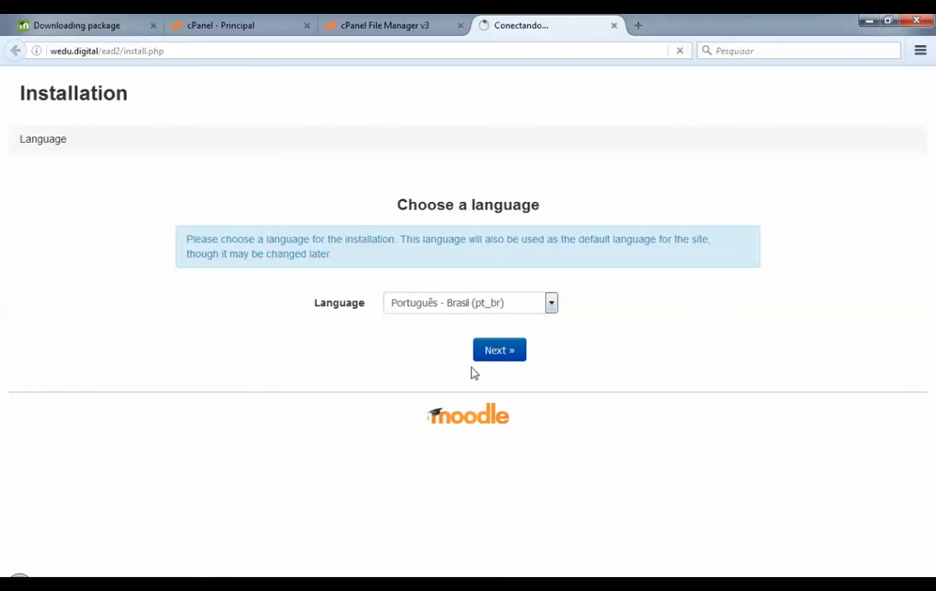
pyautogui.click(518, 351)
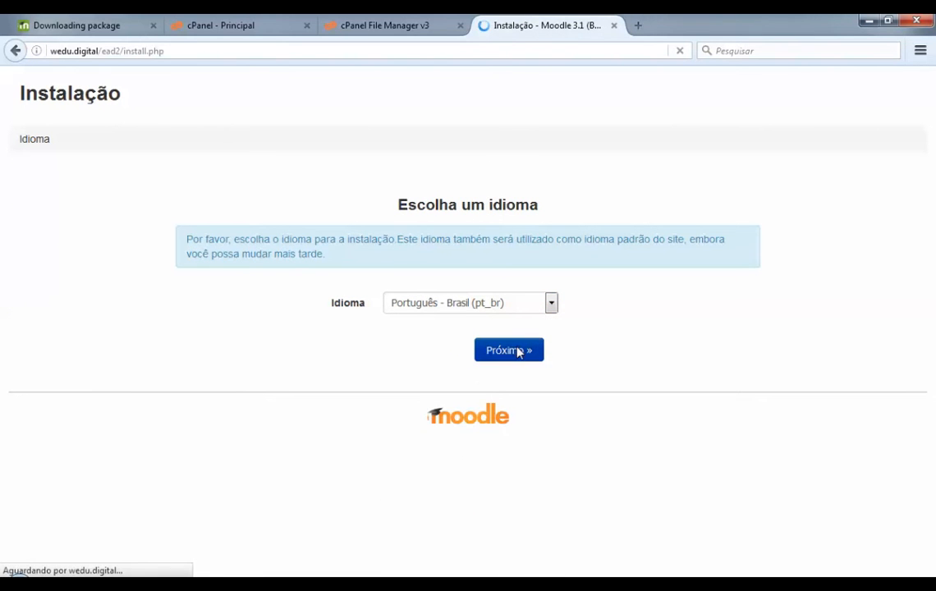
pyautogui.scroll(-5, 449, 260)
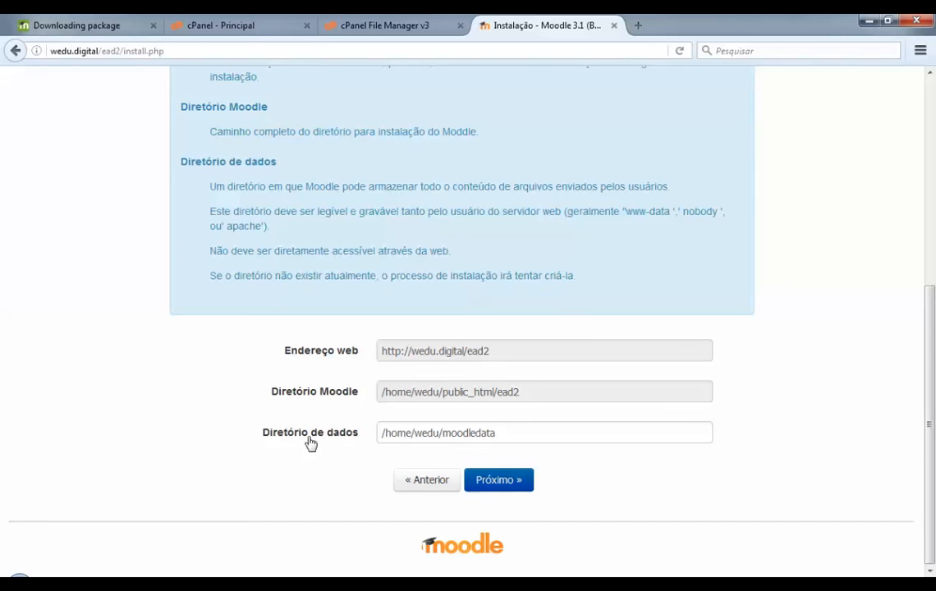
# Change the data directory to /home/wedu/moodledataead2 and keep the Improved MySQL (native/mysqli) driver
pyautogui.click(504, 432)
pyautogui.write('ad2')
pyautogui.click(491, 480)
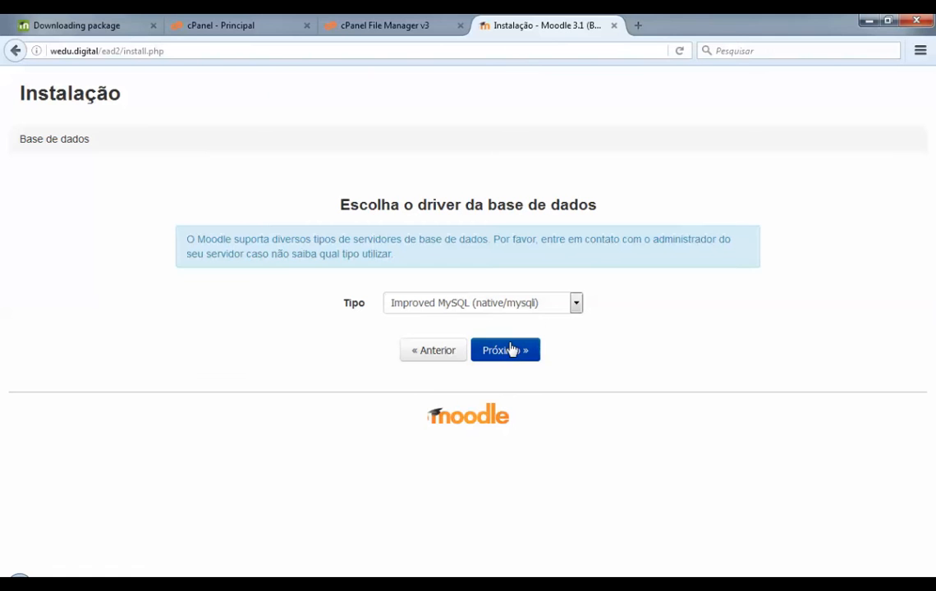
pyautogui.click(509, 350)
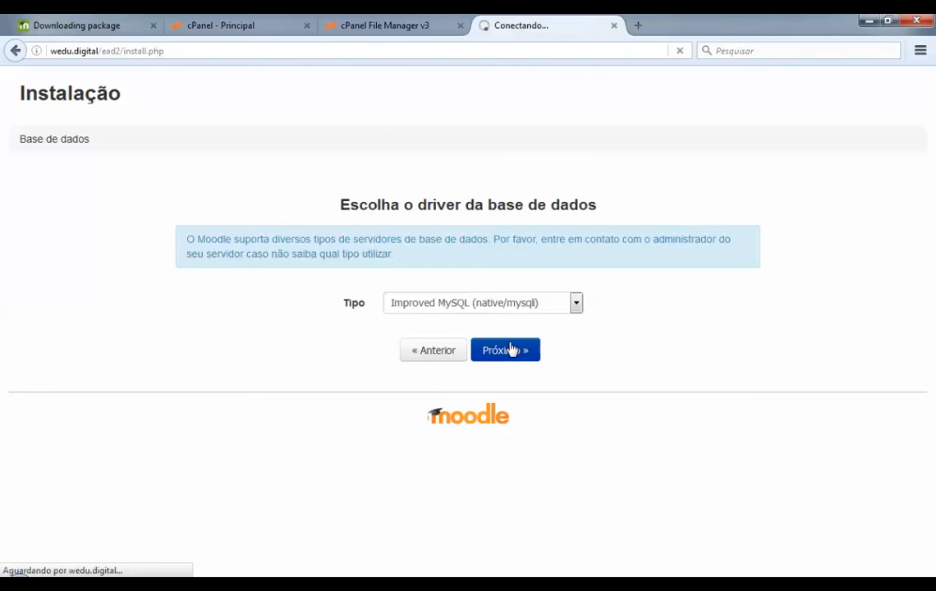
# Paste wedu_ead2 from the notes as the database name and database user
pyautogui.scroll(-3, 510, 342)
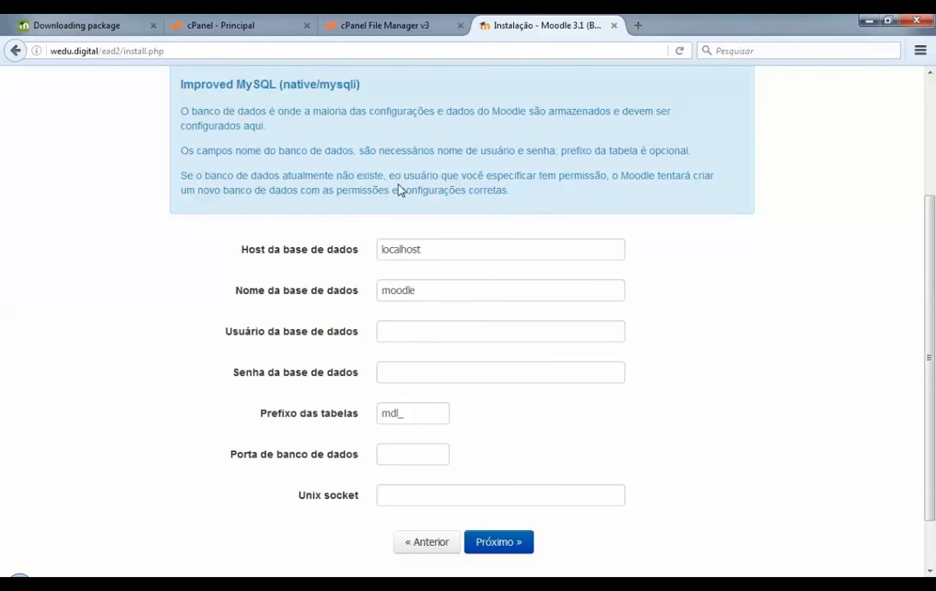
pyautogui.hotkey('alt', 'Tab')
pyautogui.moveTo(136, 115); pyautogui.dragTo(63, 114)
pyautogui.hotkey('ctrl', 'c')
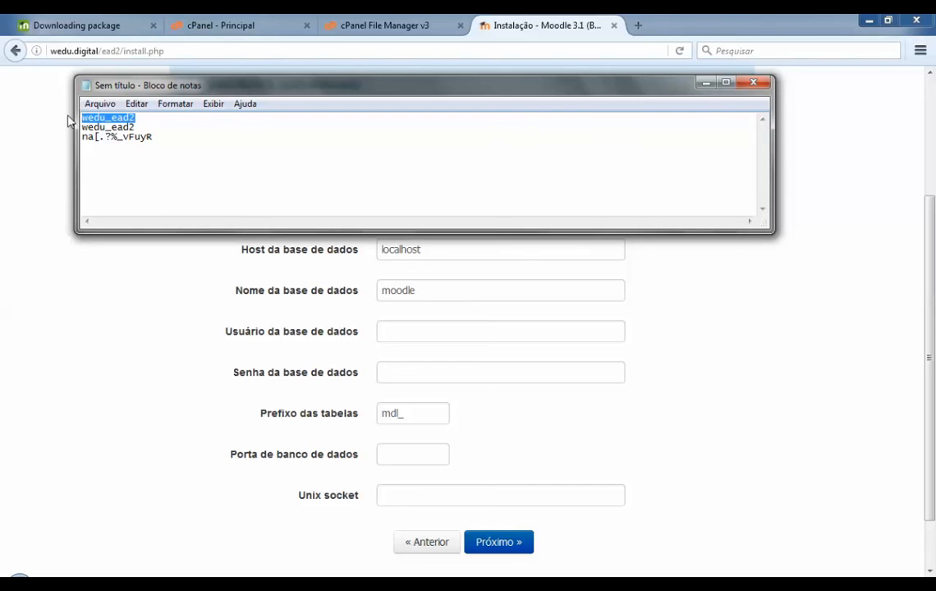
pyautogui.hotkey('alt', 'Tab')
pyautogui.moveTo(443, 290); pyautogui.dragTo(284, 283)
pyautogui.hotkey('ctrl', 'v')
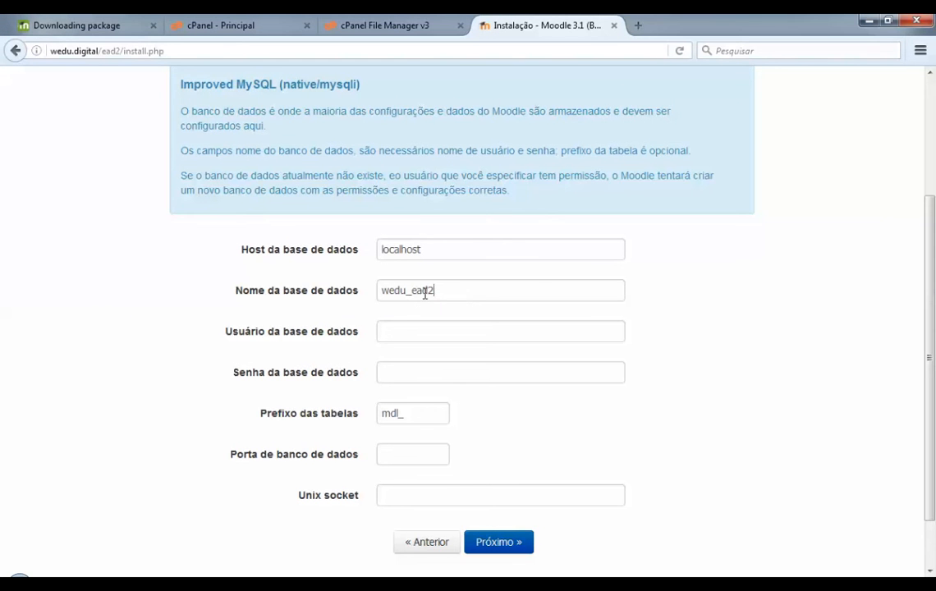
pyautogui.hotkey('ctrl', 'v')
# Copy the database password from the notes into the password field and check the table prefix
pyautogui.hotkey('alt', 'Tab')
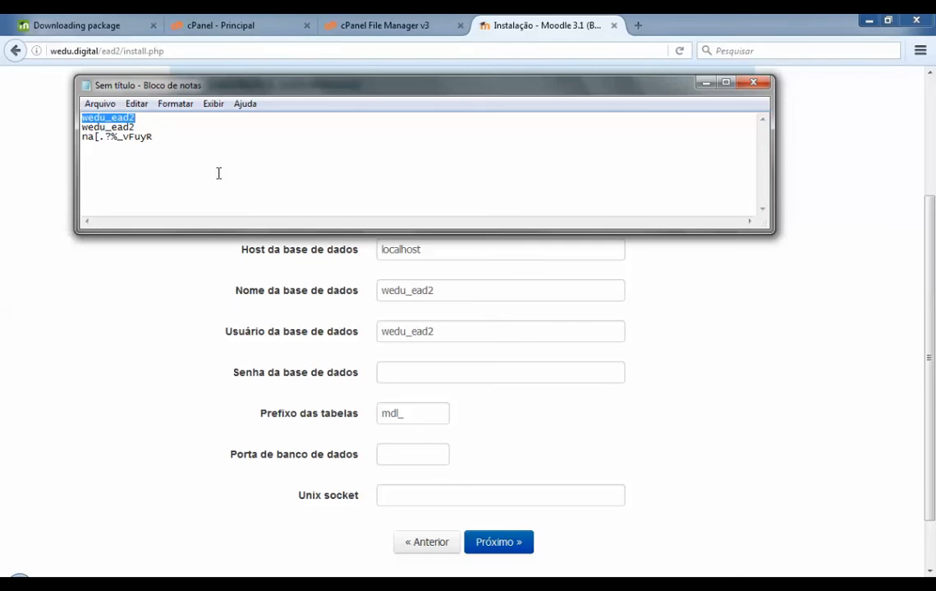
pyautogui.moveTo(153, 137); pyautogui.dragTo(82, 137)
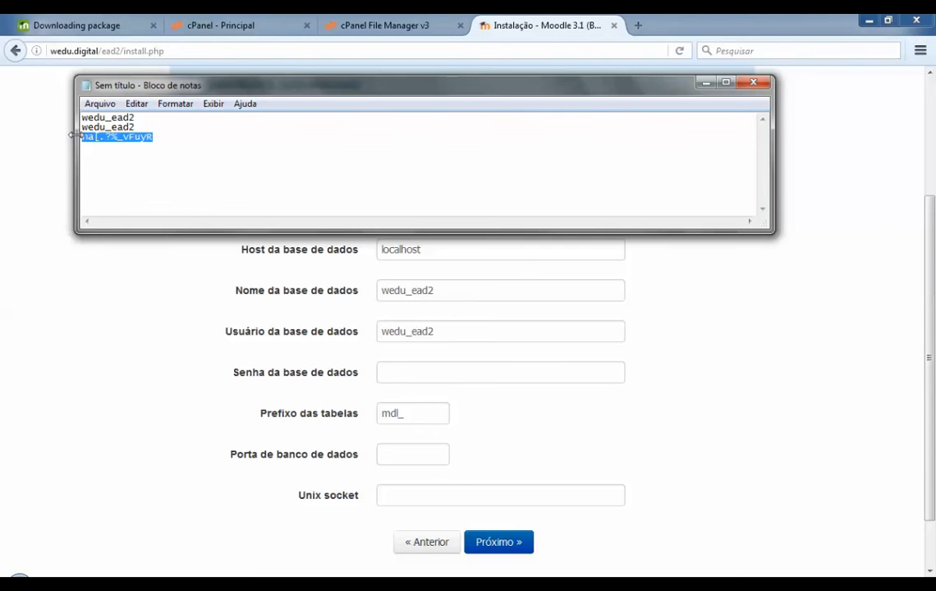
pyautogui.hotkey('ctrl', 'c')
pyautogui.hotkey('alt', 'Tab')
pyautogui.click(412, 373)
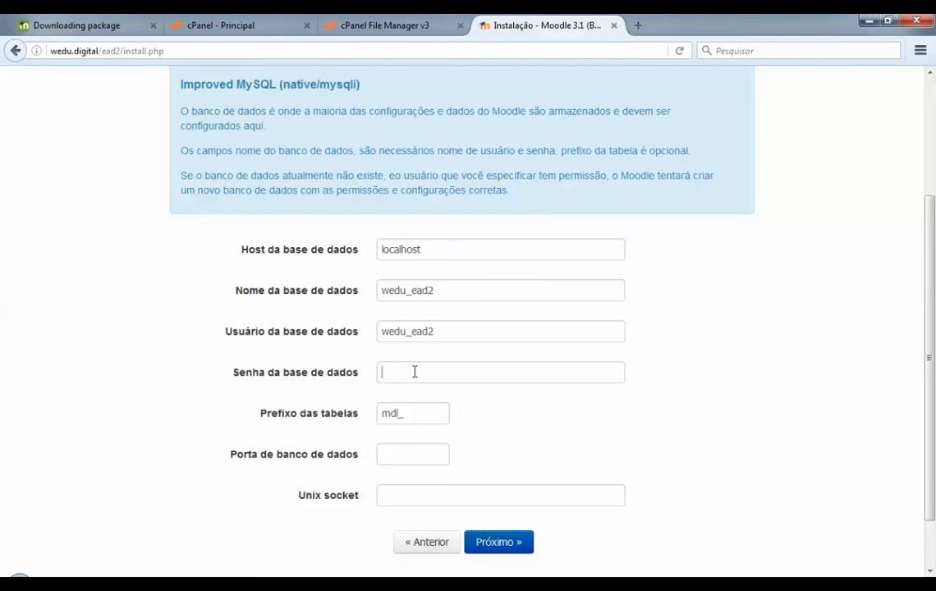
pyautogui.hotkey('ctrl', 'v')
pyautogui.click(401, 413)
# Submit the wedu_ead2 database settings and accept the copyright notice with Continuar
pyautogui.click(498, 548)
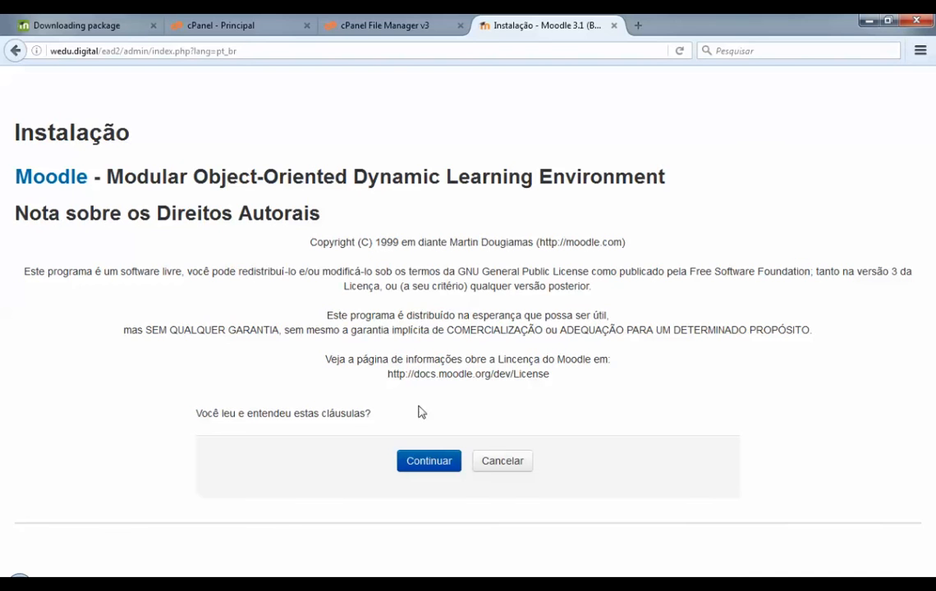
pyautogui.click(428, 464)
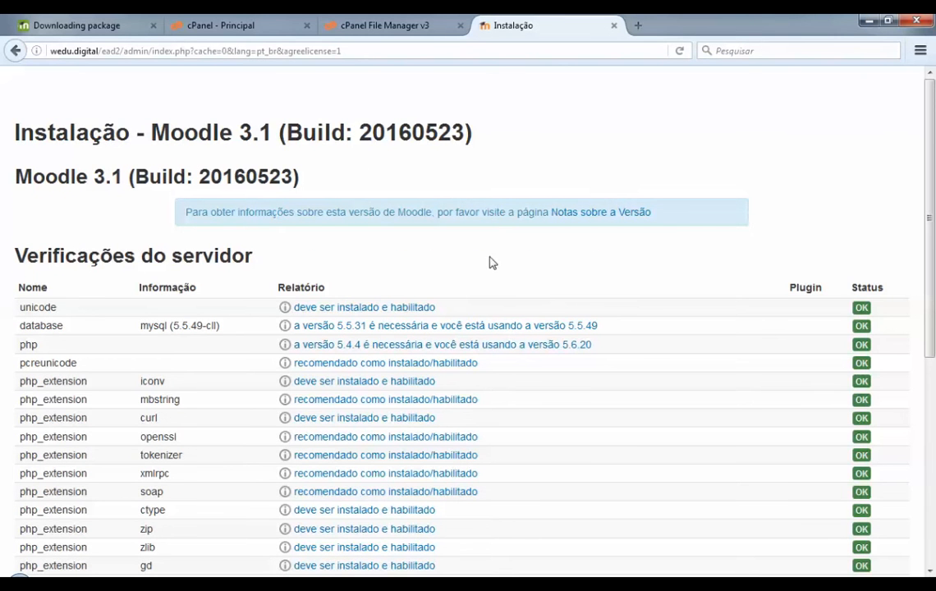
# Review the Verificações do servidor table, confirm every check is OK, and continue
pyautogui.scroll(-4, 443, 274)
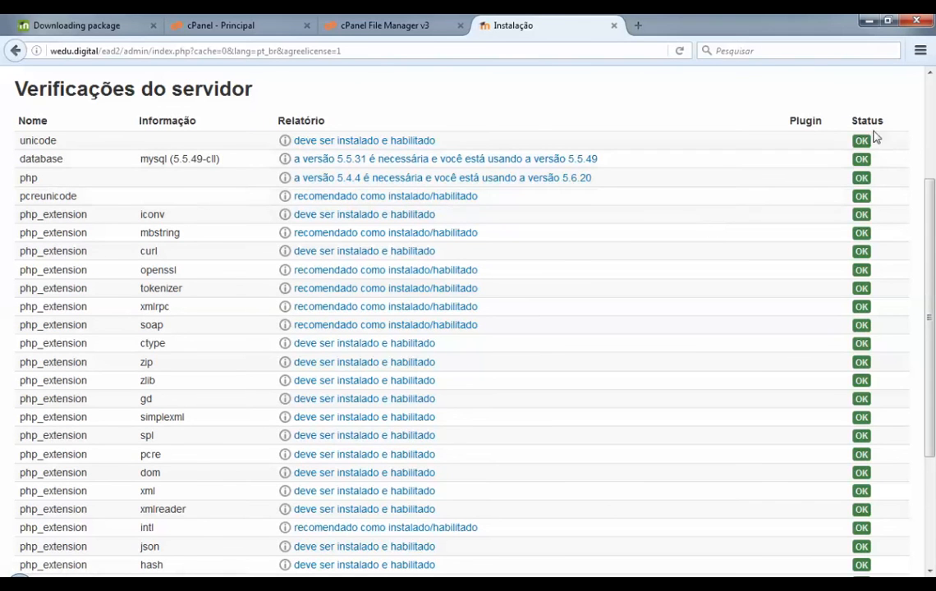
pyautogui.moveTo(930, 246); pyautogui.dragTo(828, 103)
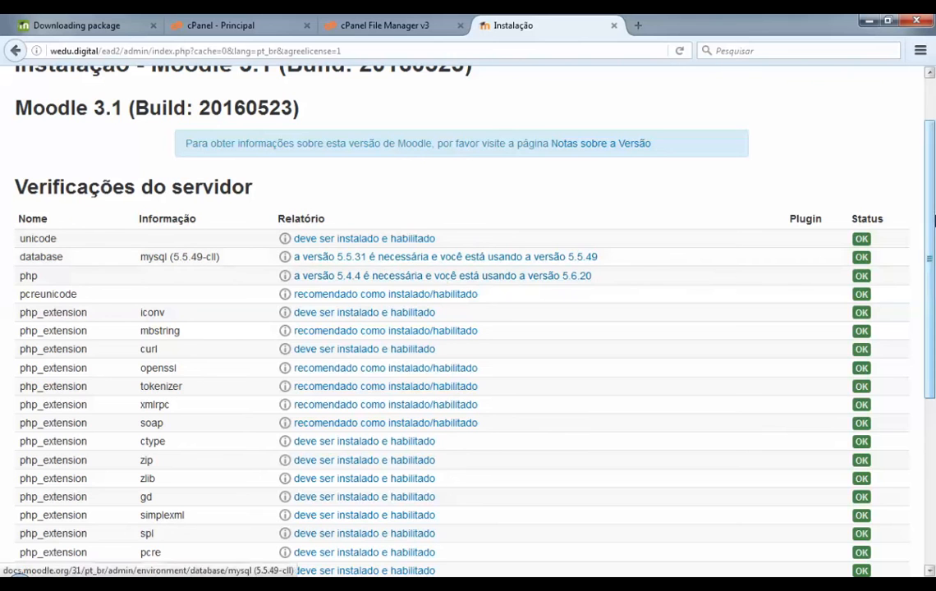
pyautogui.scroll(-5, 927, 271)
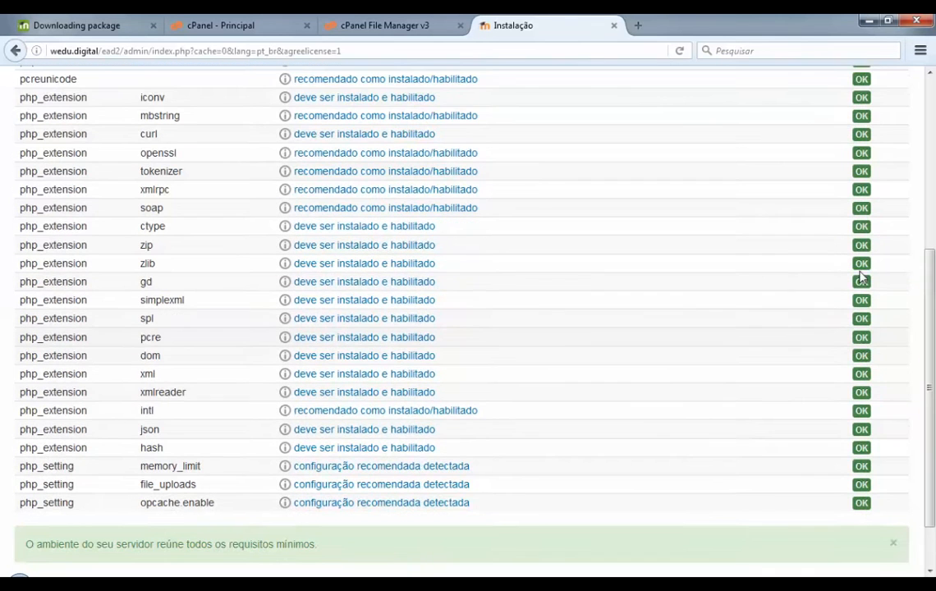
pyautogui.scroll(-2, 648, 447)
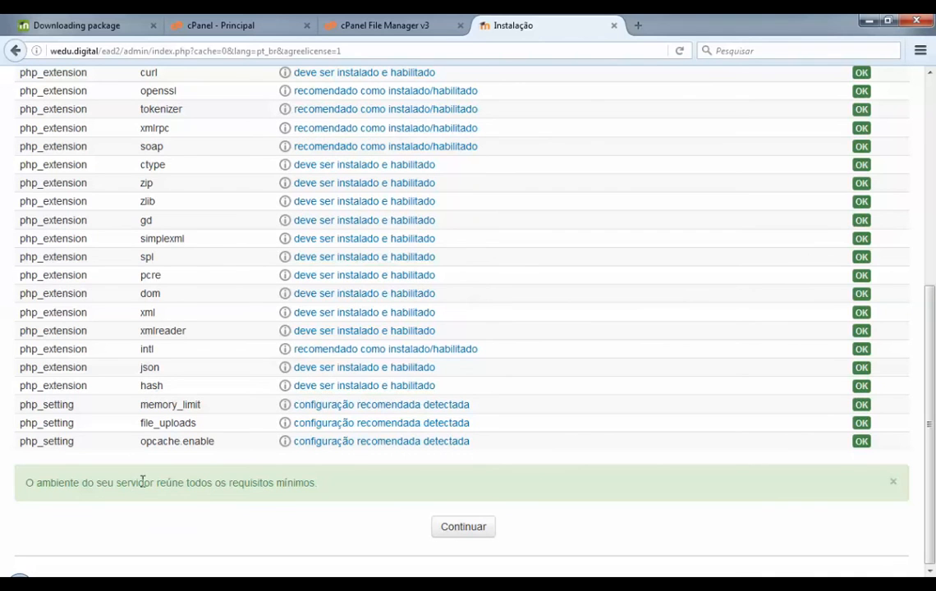
pyautogui.click(472, 534)
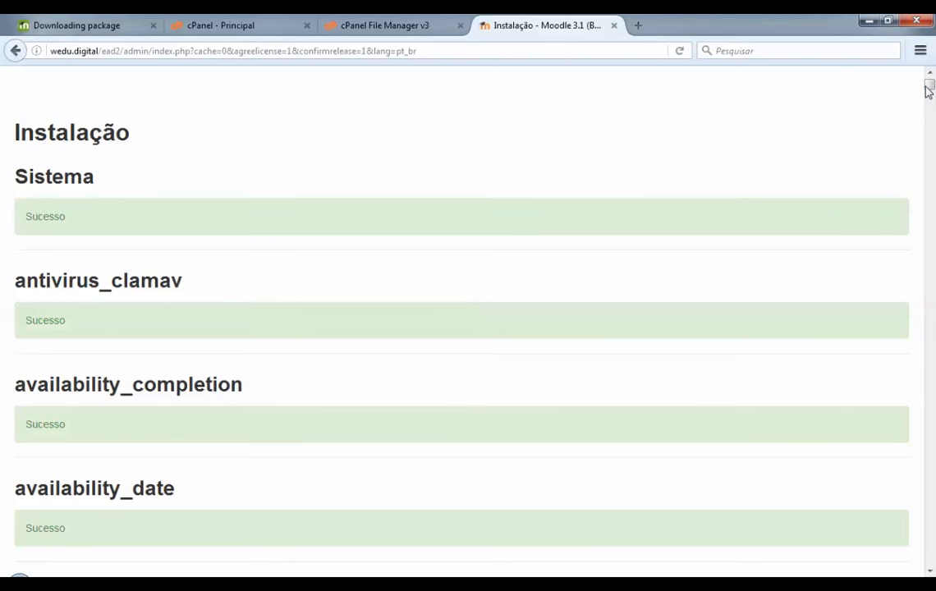
# Scroll through the Sucesso module results and continue to the administrator account form
pyautogui.moveTo(930, 88); pyautogui.dragTo(934, 573)
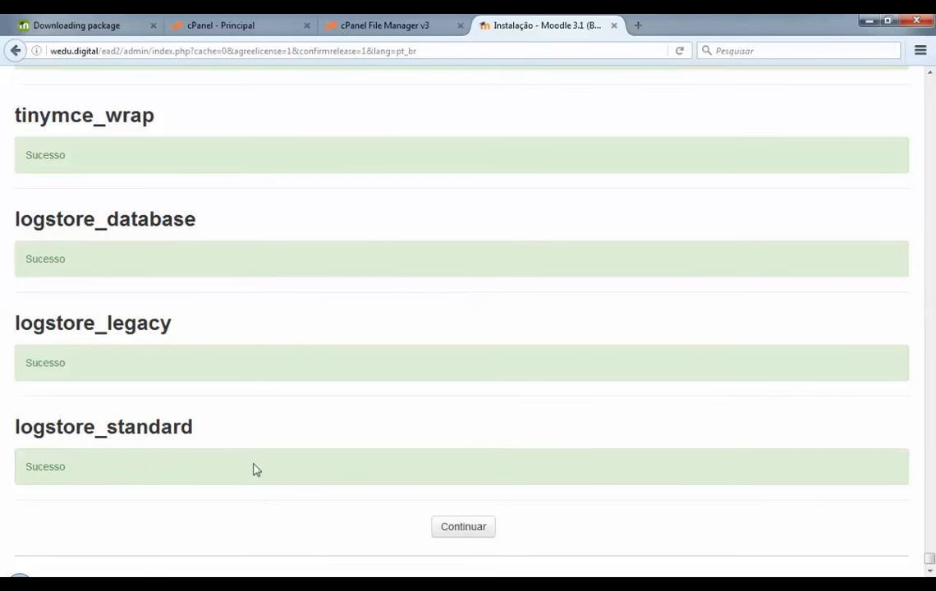
pyautogui.click(465, 527)
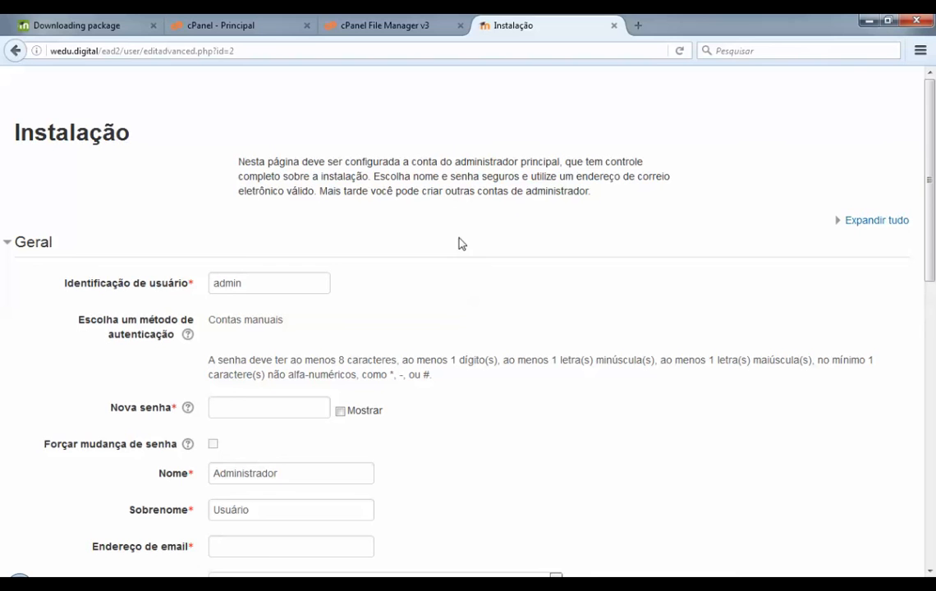
# Enter a new password for the admin account and move to the first name field
pyautogui.click(251, 287)
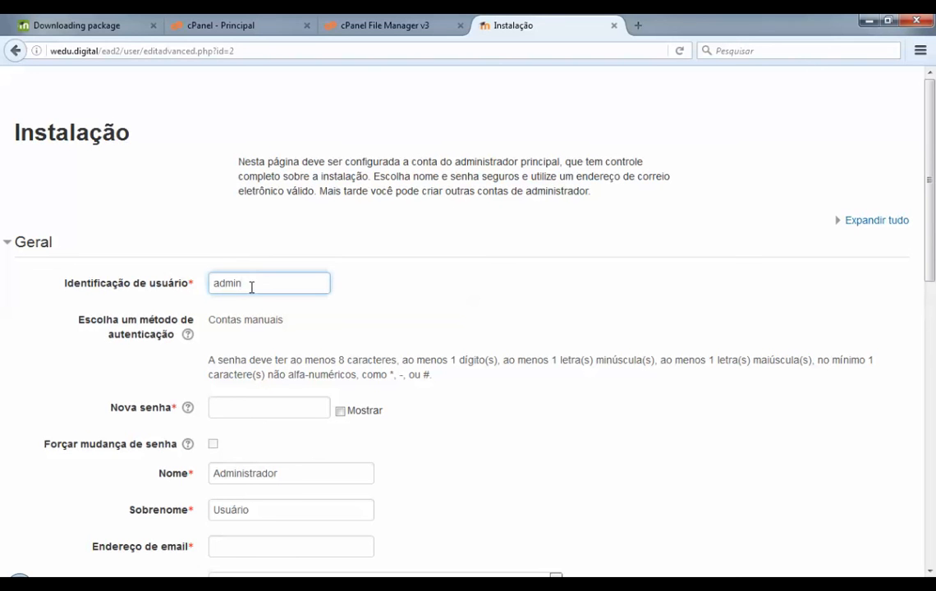
pyautogui.click(265, 405)
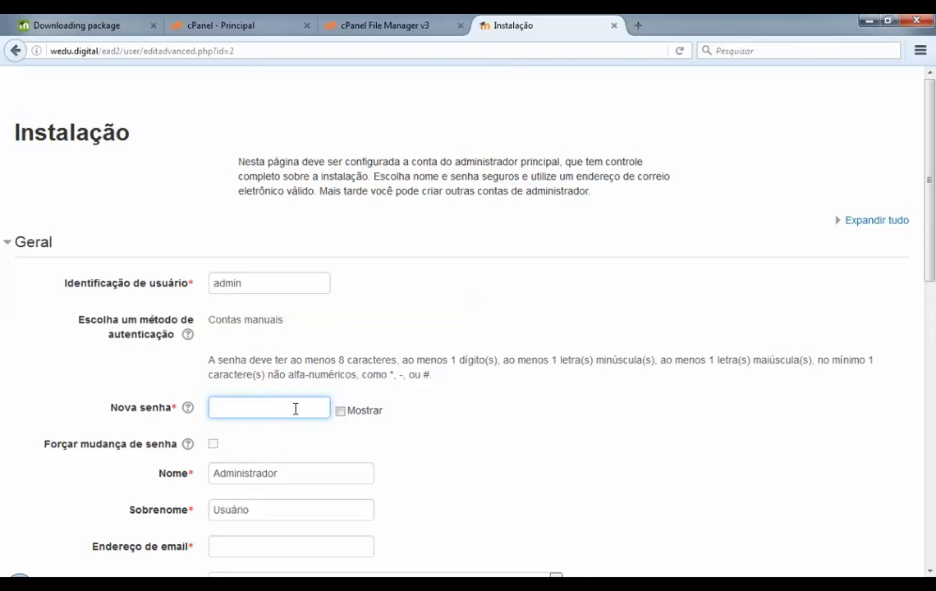
pyautogui.write('******')
pyautogui.scroll(-2, 156, 437)
pyautogui.click(300, 391)
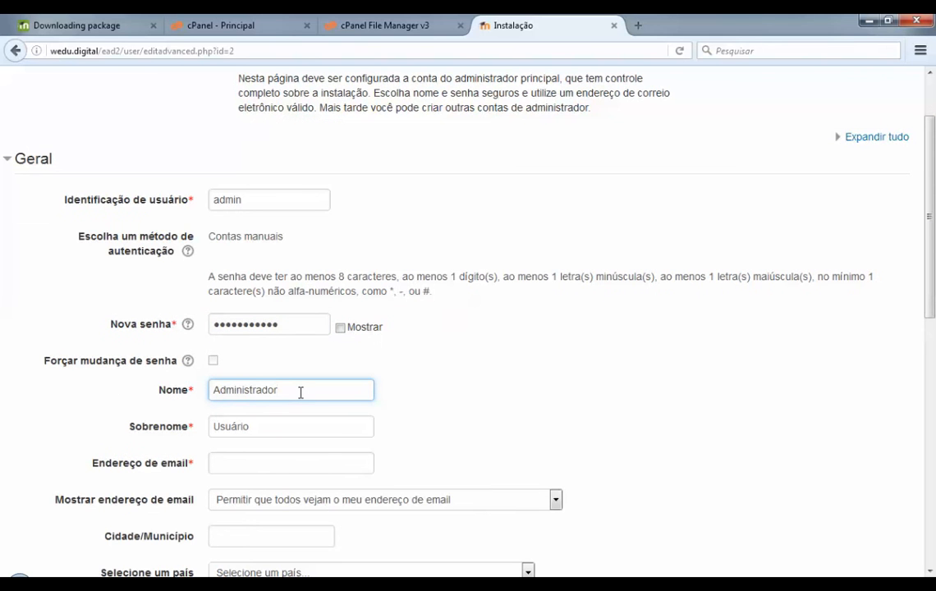
# Fill in the admin's e-mail address, leaving city and e-mail visibility unchanged
pyautogui.scroll(-2, 265, 432)
pyautogui.click(238, 384)
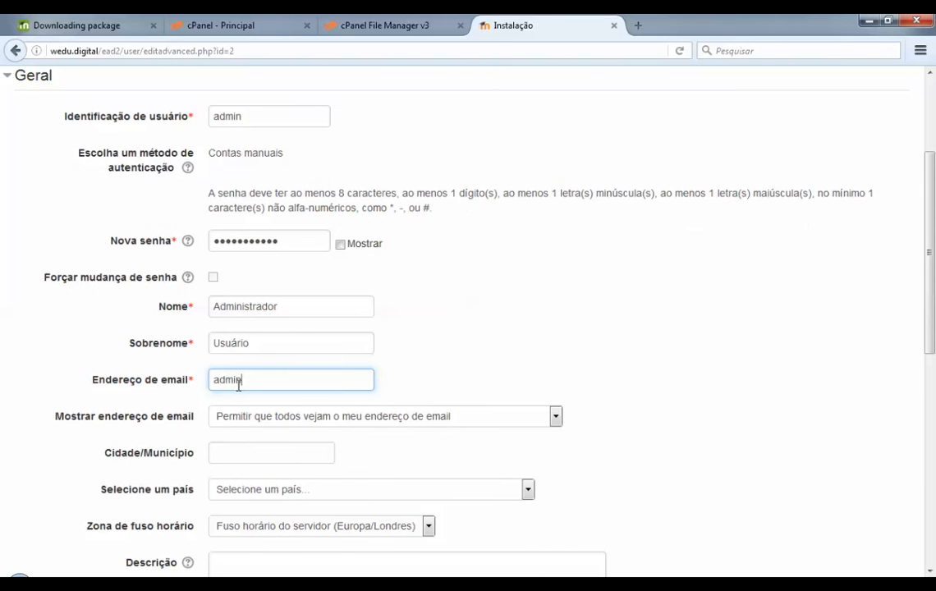
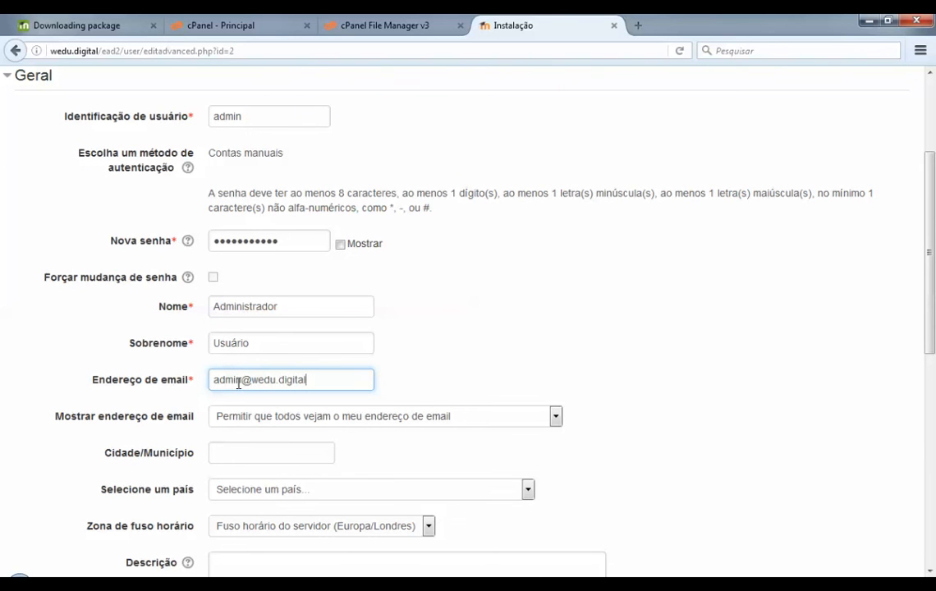
pyautogui.scroll(-2, 238, 385)
pyautogui.click(242, 370)
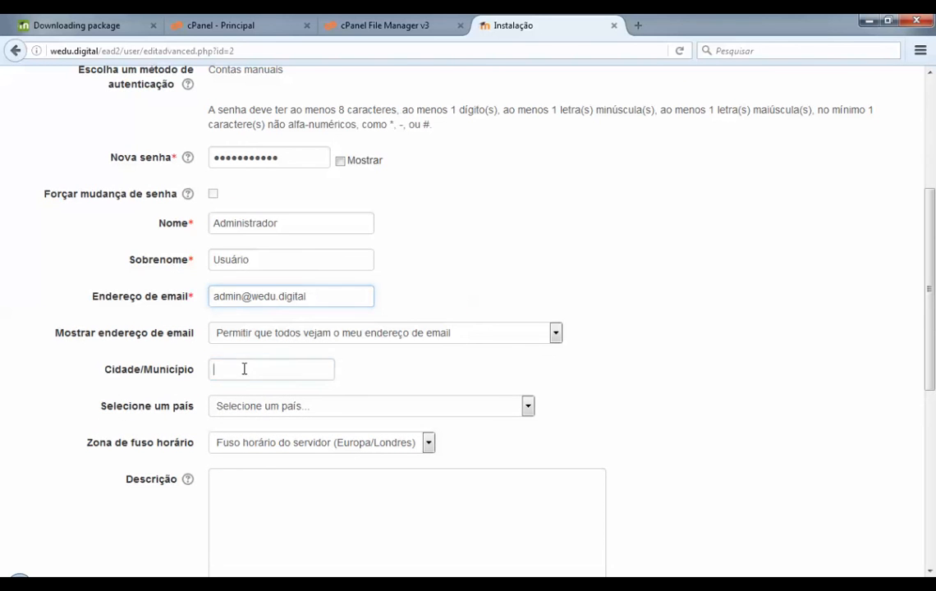
pyautogui.click(340, 338)
pyautogui.click(351, 339)
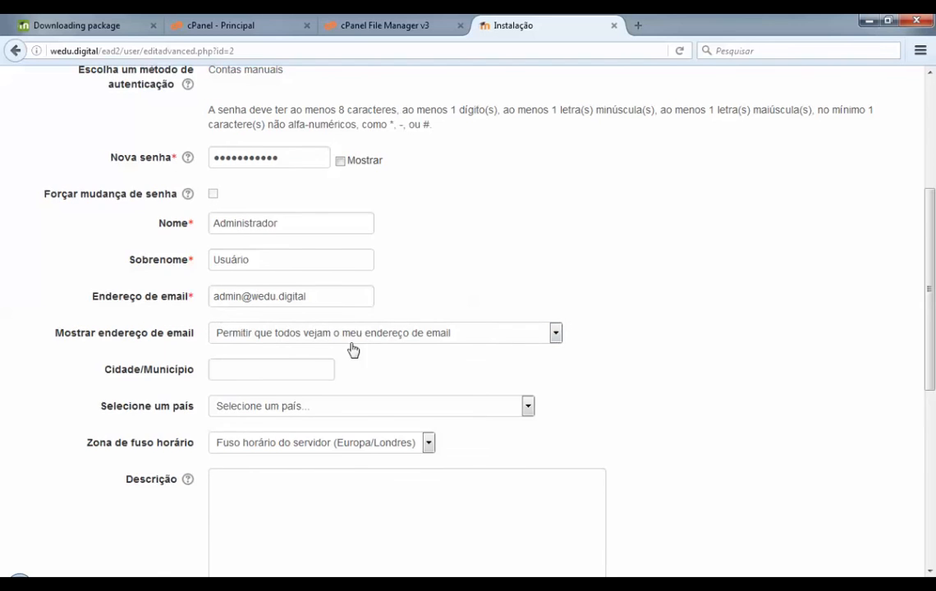
pyautogui.scroll(-2, 278, 354)
# Set the country to Brasil and the time zone to América/São_Paulo
pyautogui.click(279, 328)
pyautogui.write('bra')
pyautogui.click(244, 563)
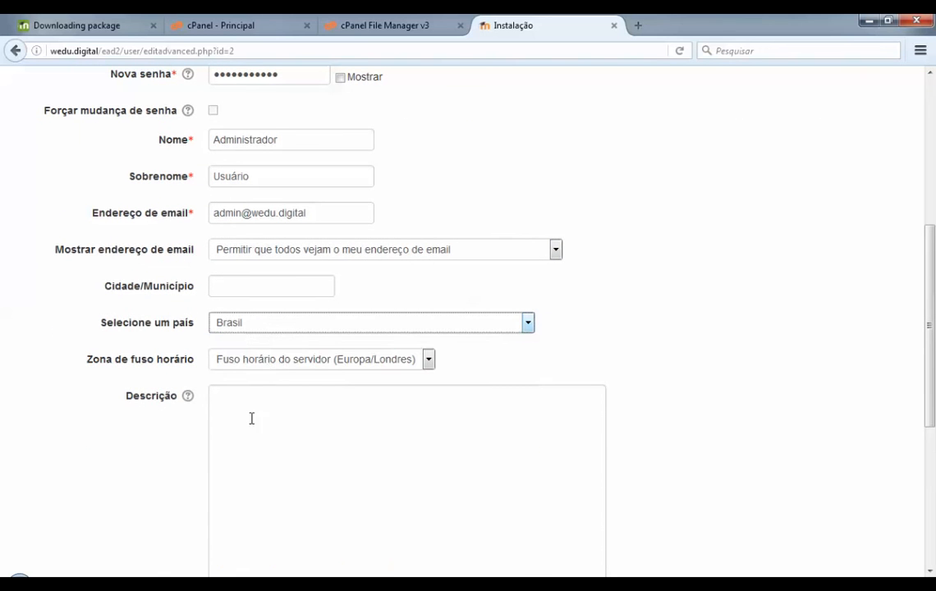
pyautogui.click(270, 369)
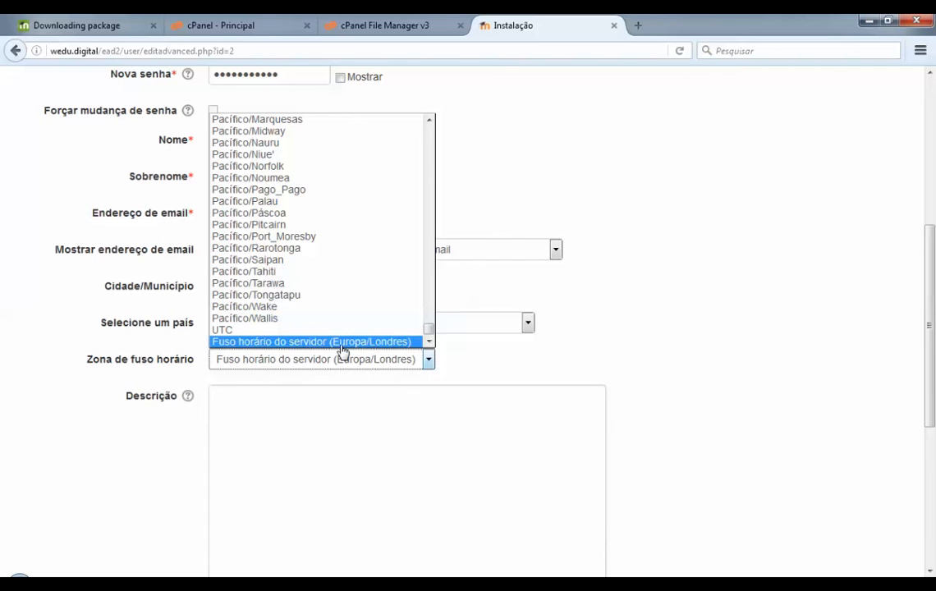
pyautogui.moveTo(429, 329); pyautogui.dragTo(435, 169)
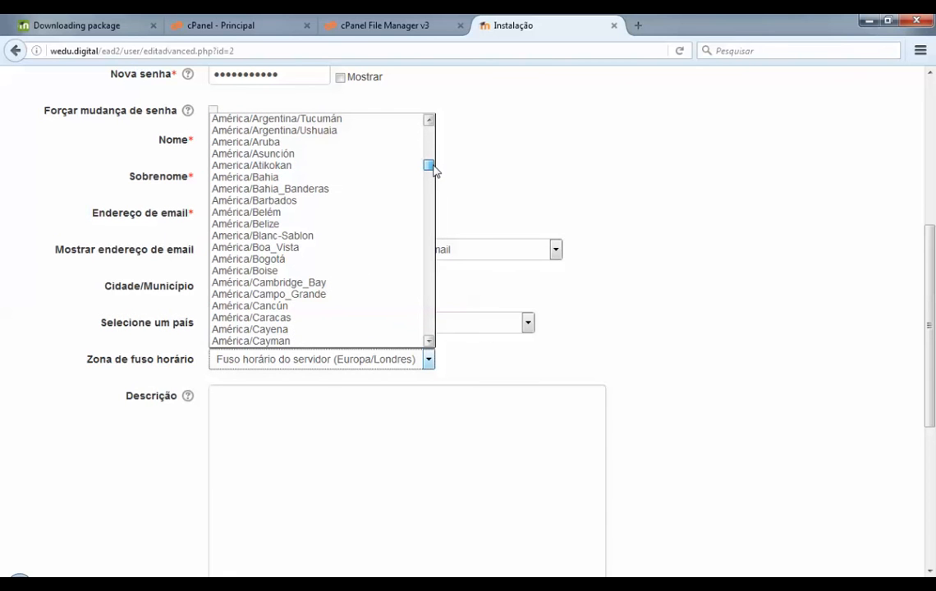
pyautogui.moveTo(435, 170); pyautogui.dragTo(433, 210)
pyautogui.scroll(-5, 430, 215)
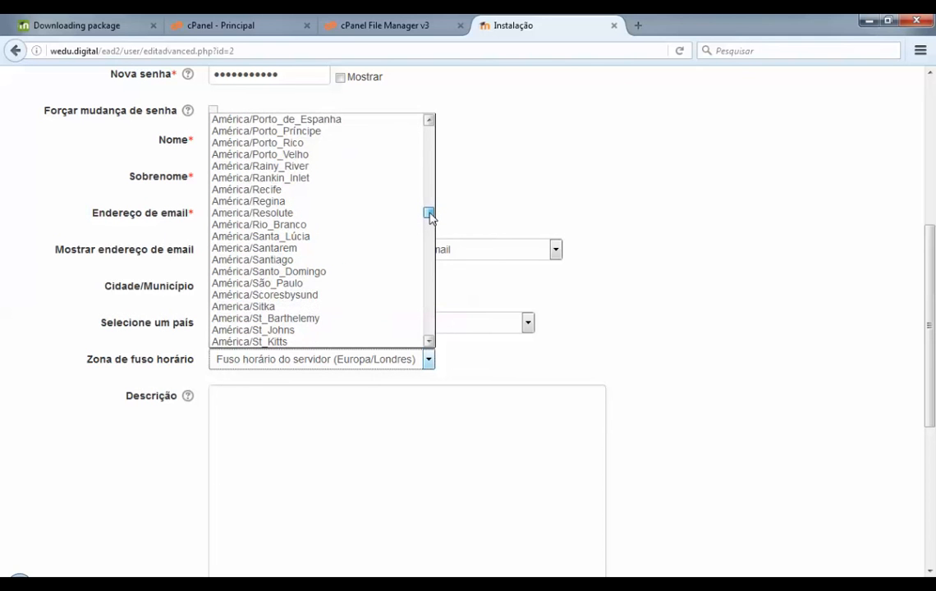
pyautogui.click(275, 283)
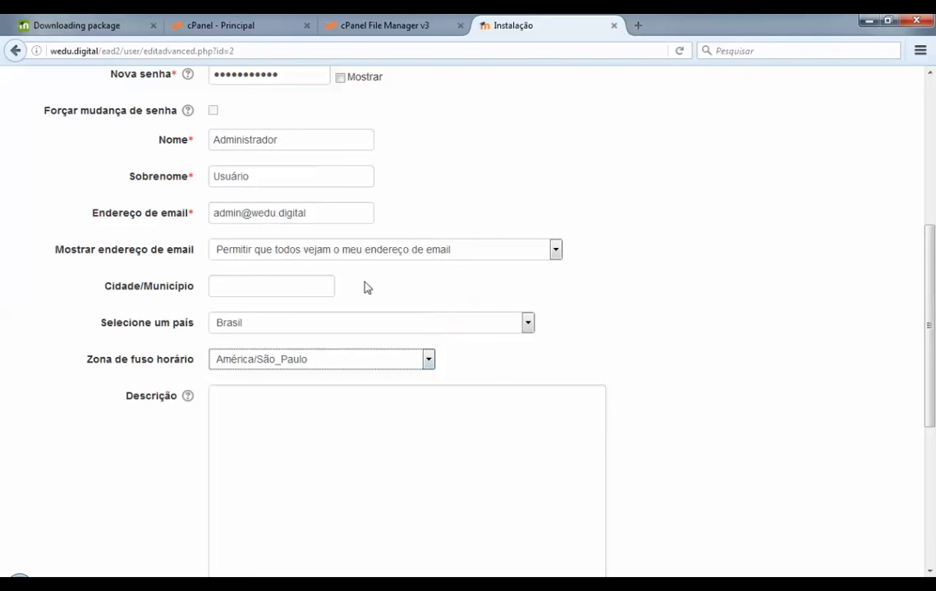
# Expand and collapse the additional names and optional sections, then click Atualizar perfil
pyautogui.scroll(-4, 589, 380)
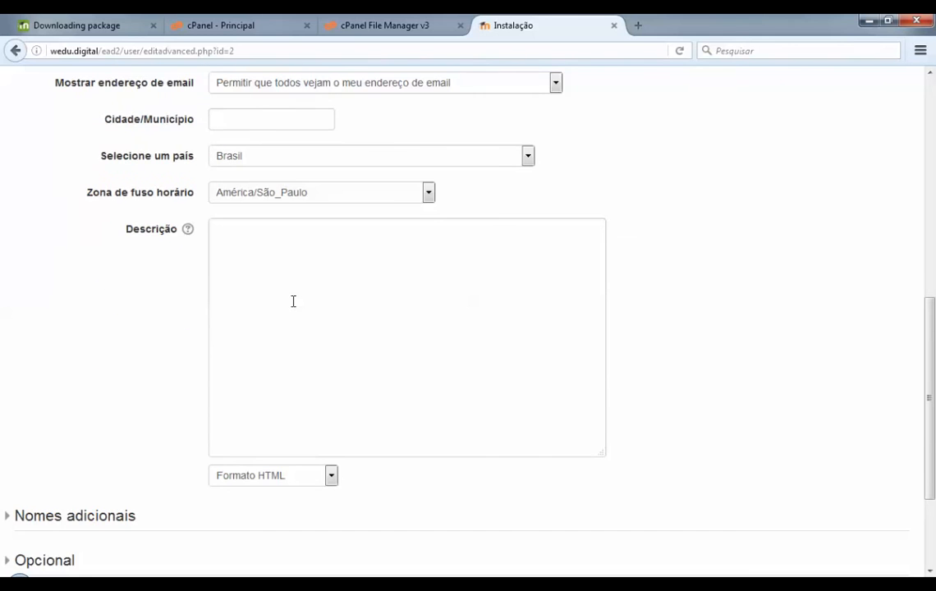
pyautogui.scroll(-4, 293, 301)
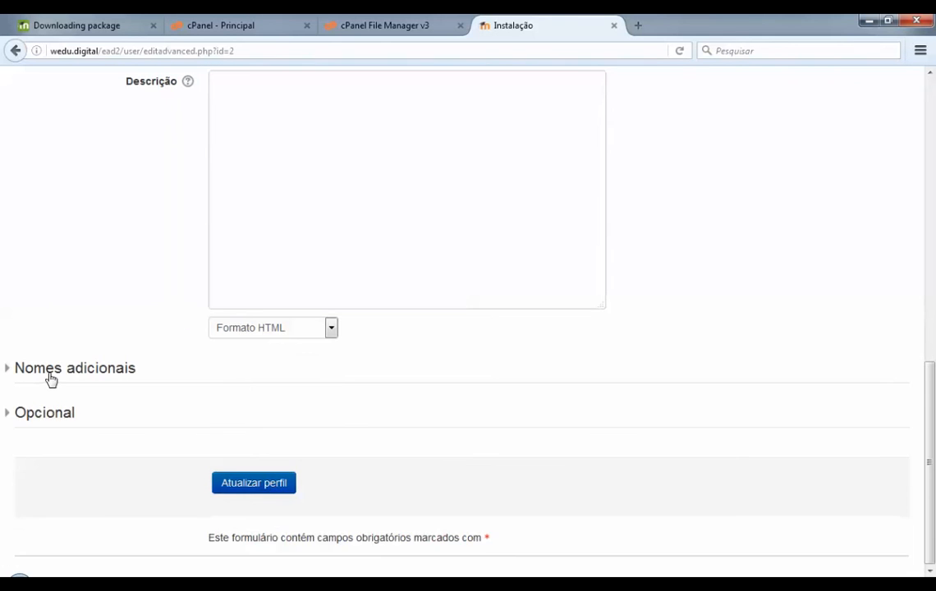
pyautogui.click(50, 377)
pyautogui.click(55, 375)
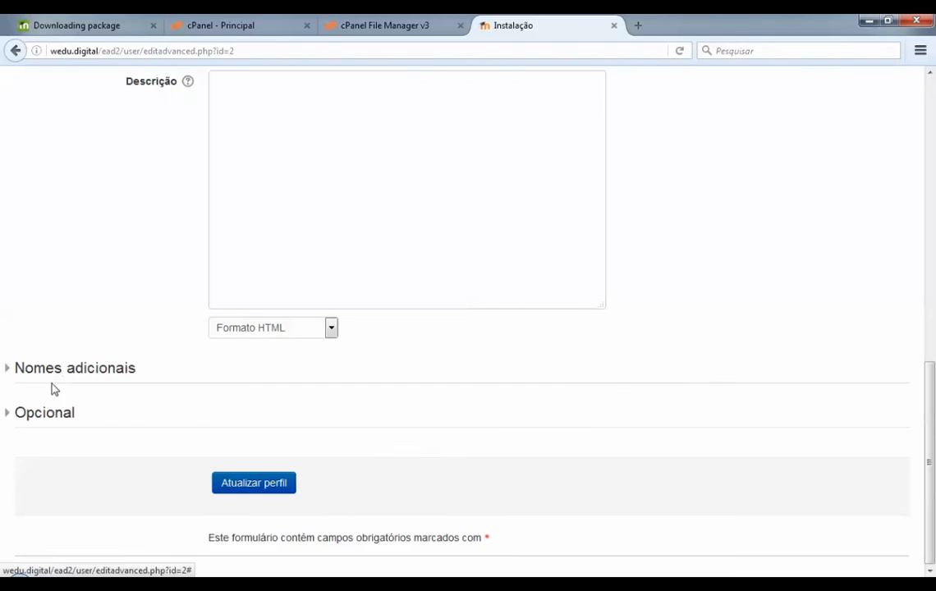
pyautogui.click(45, 415)
pyautogui.click(43, 415)
pyautogui.click(232, 488)
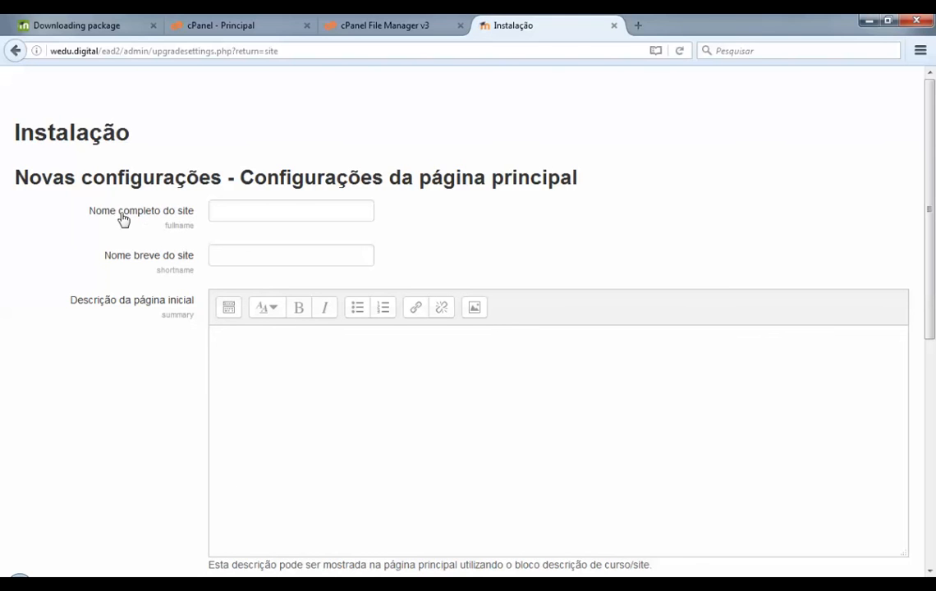
# Enter 'Wedu Digital' as the full site name and 'WD' as the short name
pyautogui.click(226, 210)
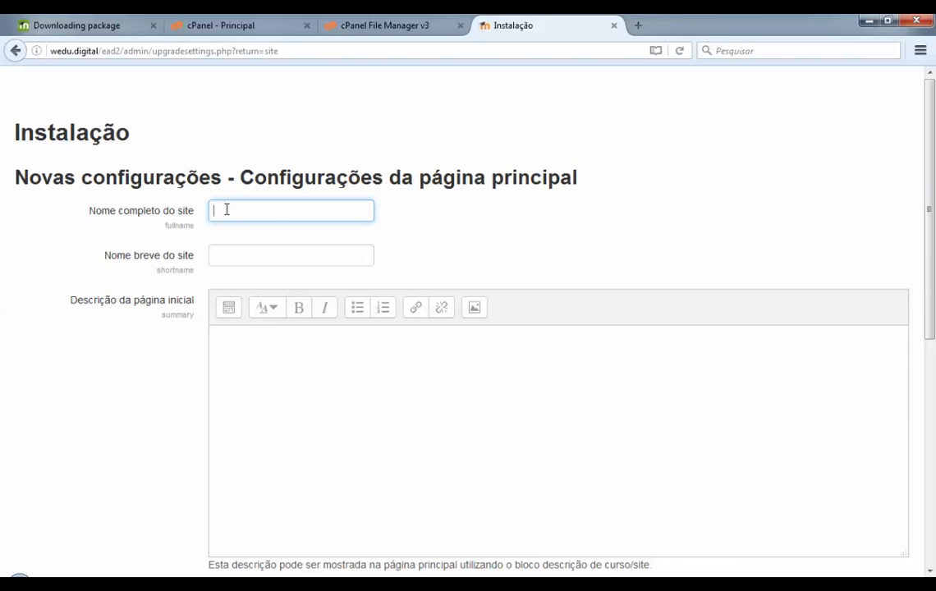
pyautogui.write('Wedu Digital')
pyautogui.press('Tab')
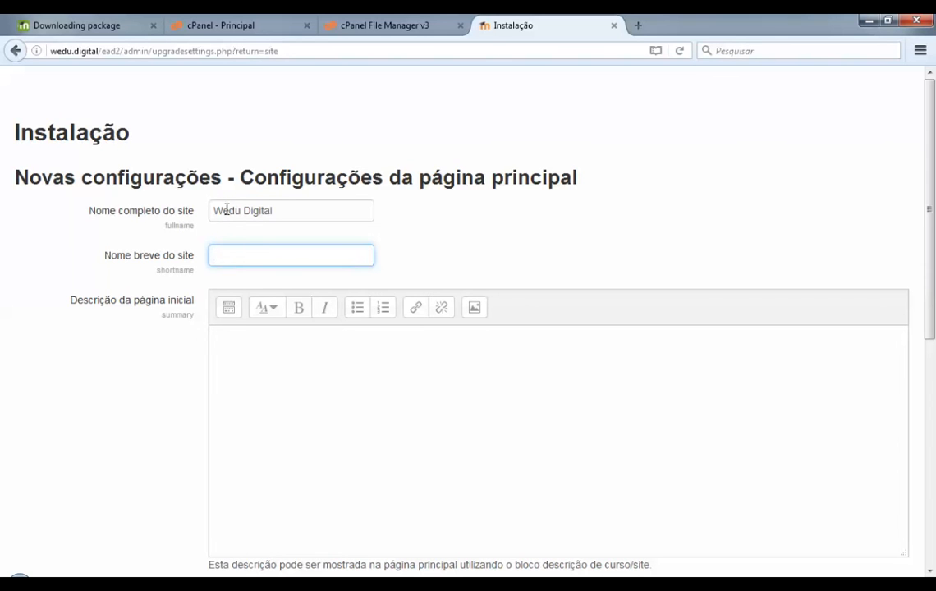
pyautogui.write('WD')
pyautogui.scroll(-3, 255, 304)
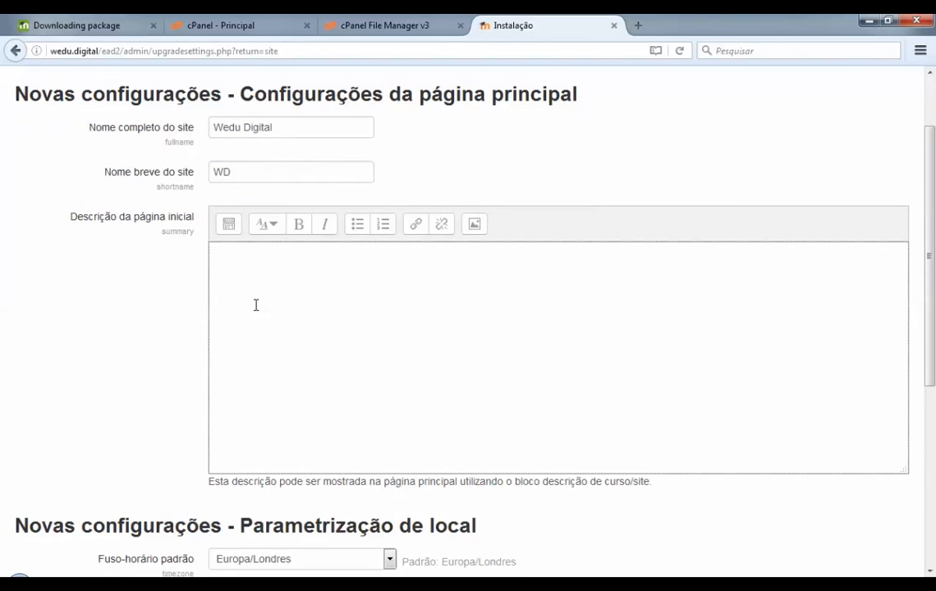
pyautogui.click(255, 304)
# Set the default time zone to América/São_Paulo
pyautogui.scroll(-3, 255, 304)
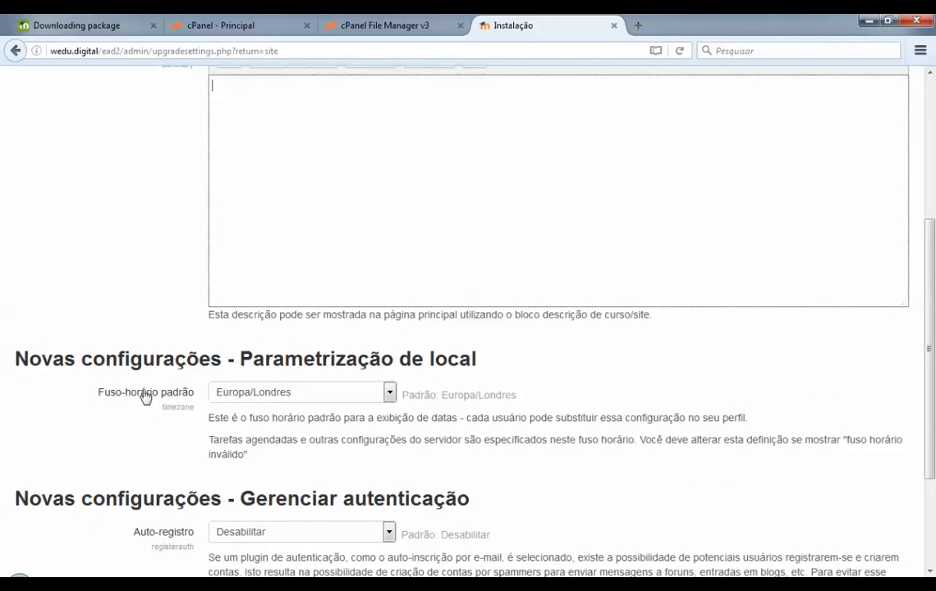
pyautogui.click(248, 392)
pyautogui.moveTo(391, 317); pyautogui.dragTo(393, 248)
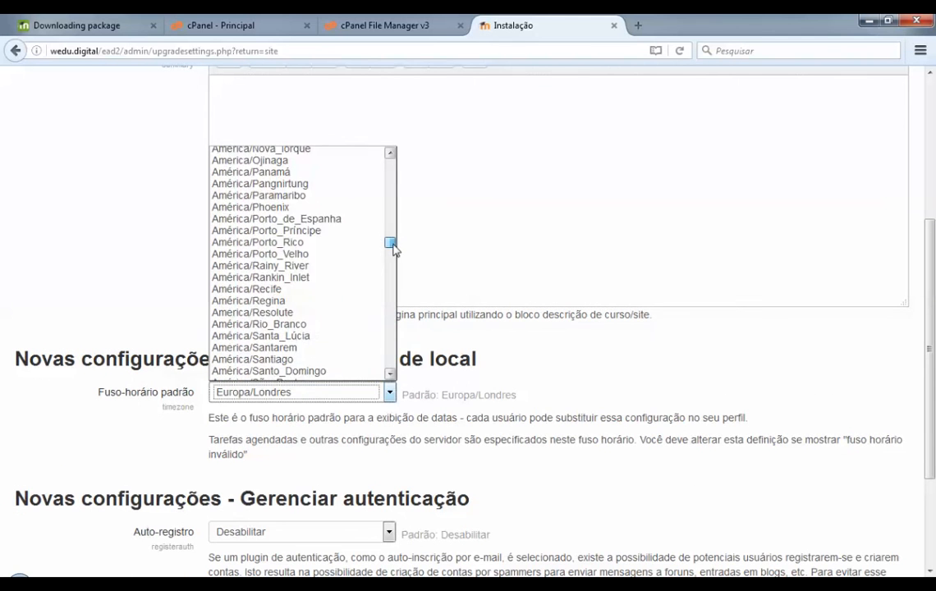
pyautogui.scroll(-1, 316, 348)
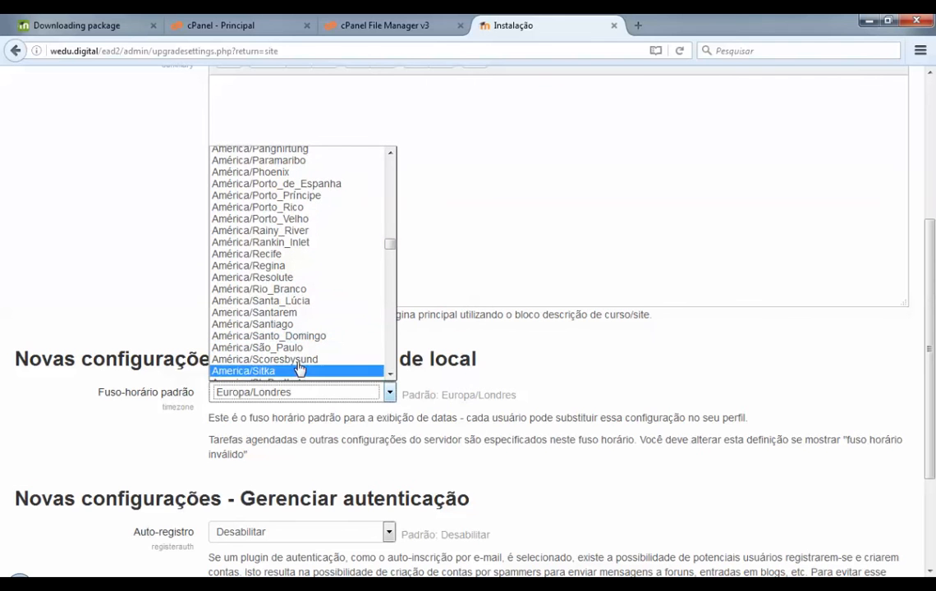
pyautogui.click(300, 353)
# Keep self-registration disabled and save the front page settings
pyautogui.scroll(-3, 66, 310)
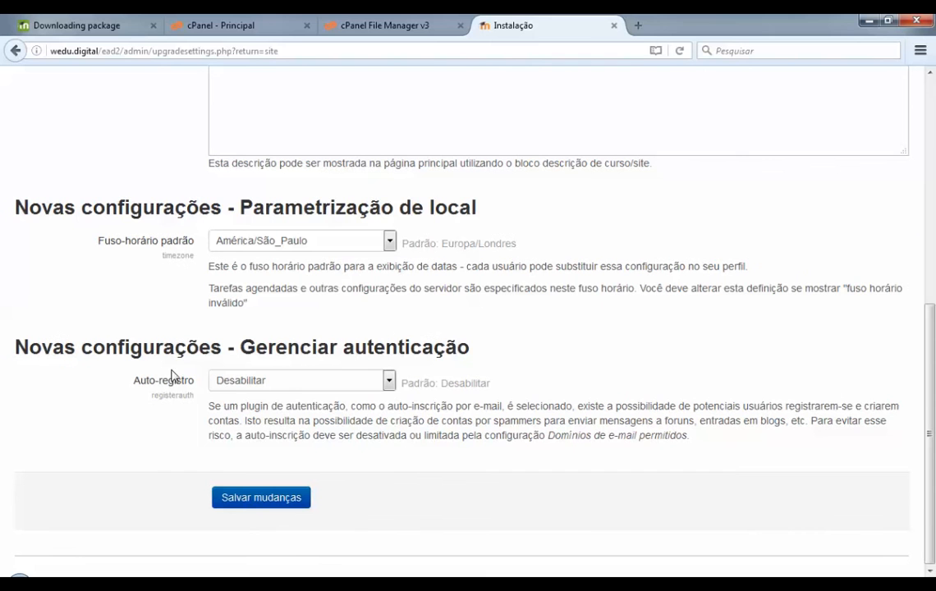
pyautogui.click(302, 382)
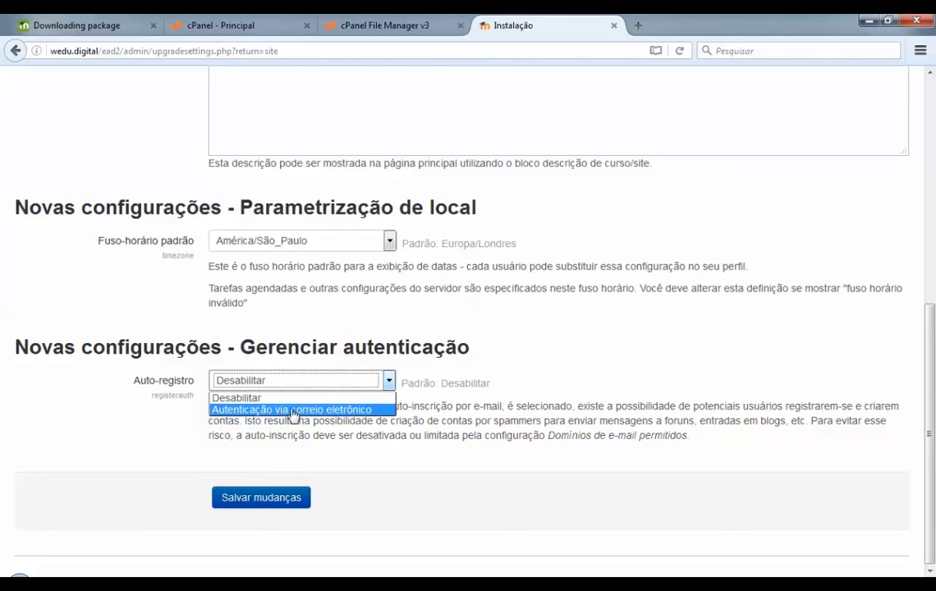
pyautogui.click(266, 398)
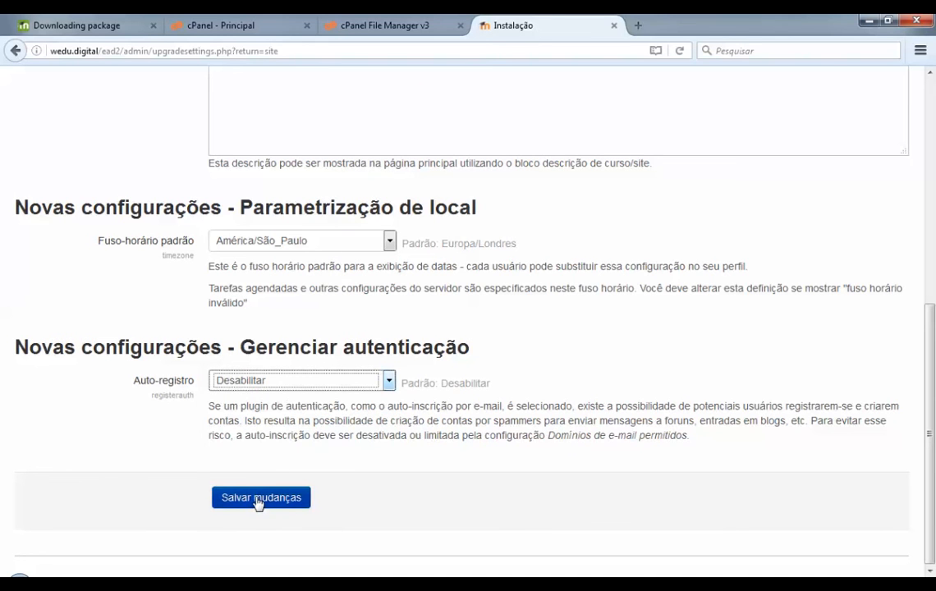
pyautogui.click(257, 501)
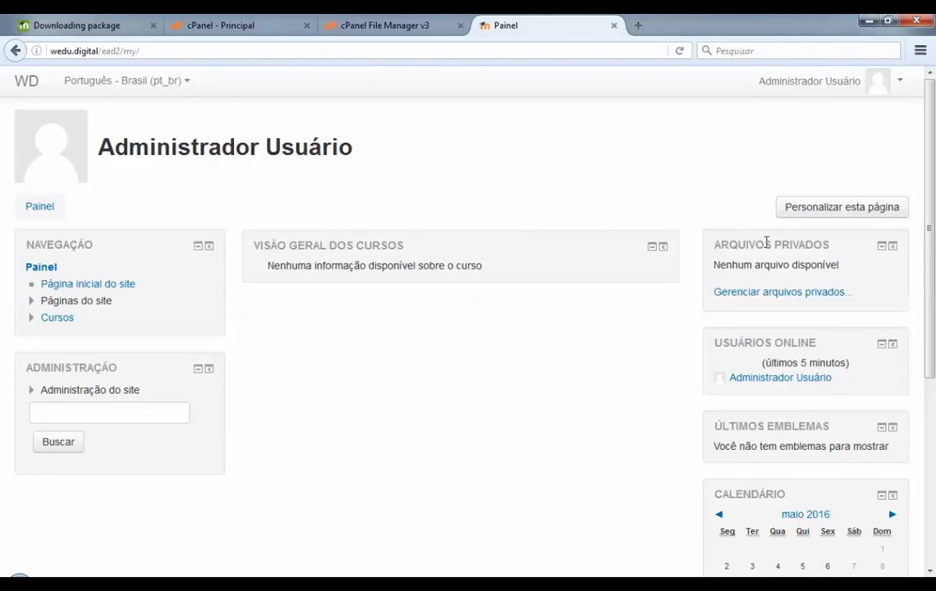
# Log the administrator out via the avatar's user menu (Sair)
pyautogui.click(901, 87)
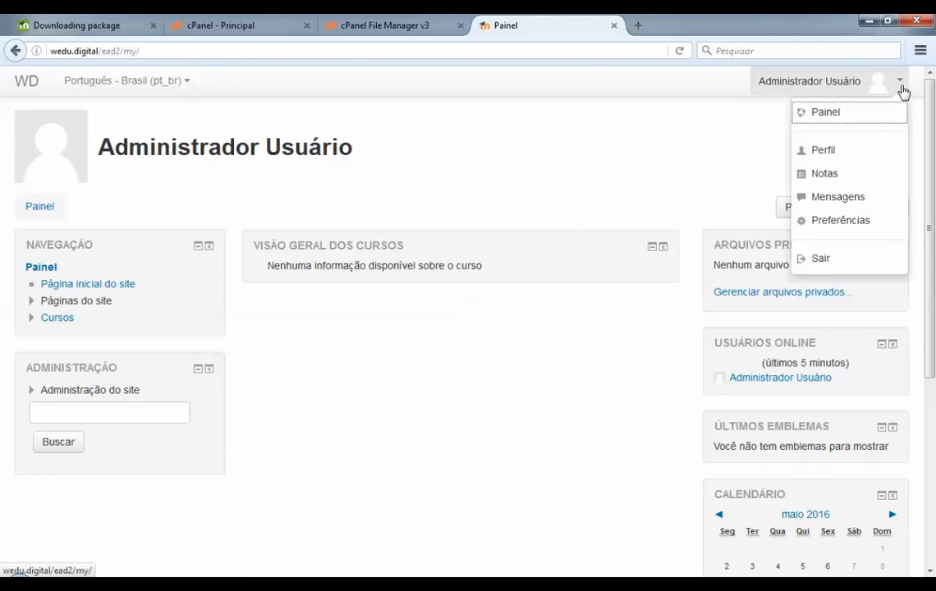
pyautogui.click(823, 260)
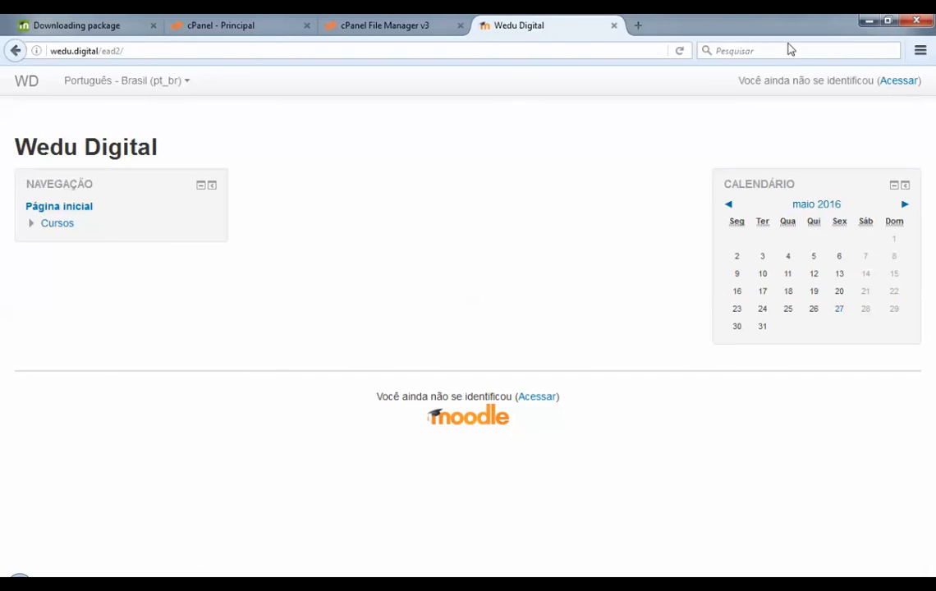
# Log in on the Acessar page with username admin and the account password
pyautogui.click(909, 81)
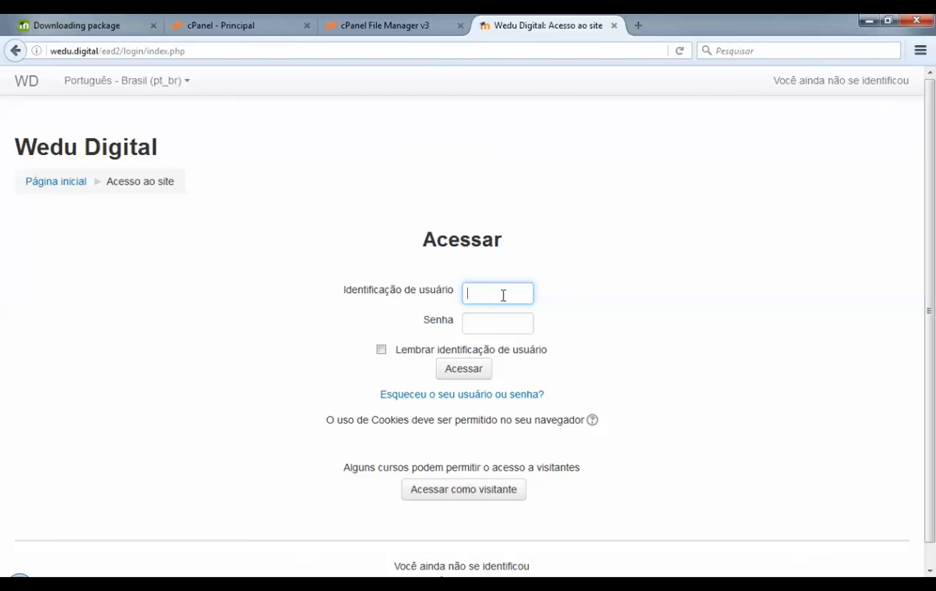
pyautogui.press('Tab')
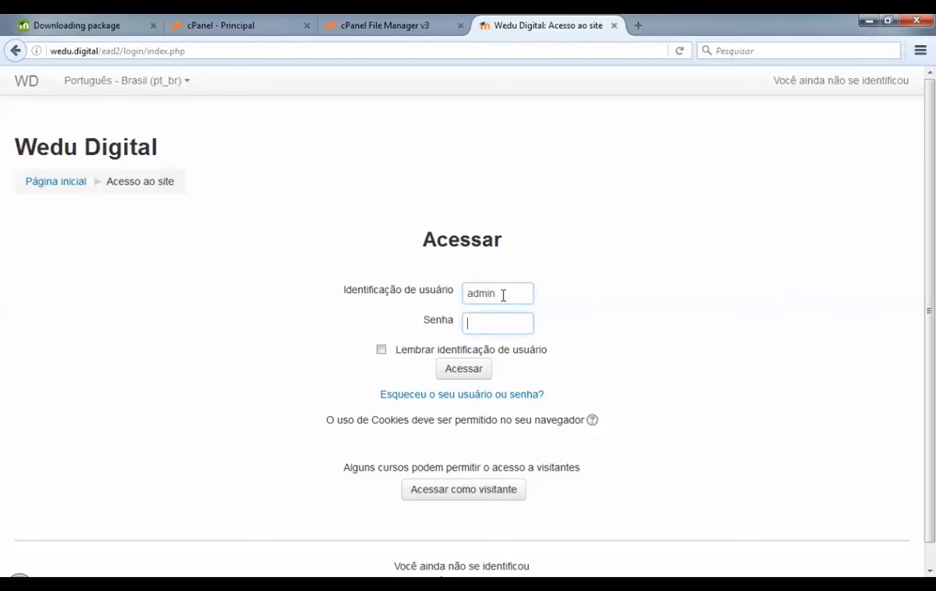
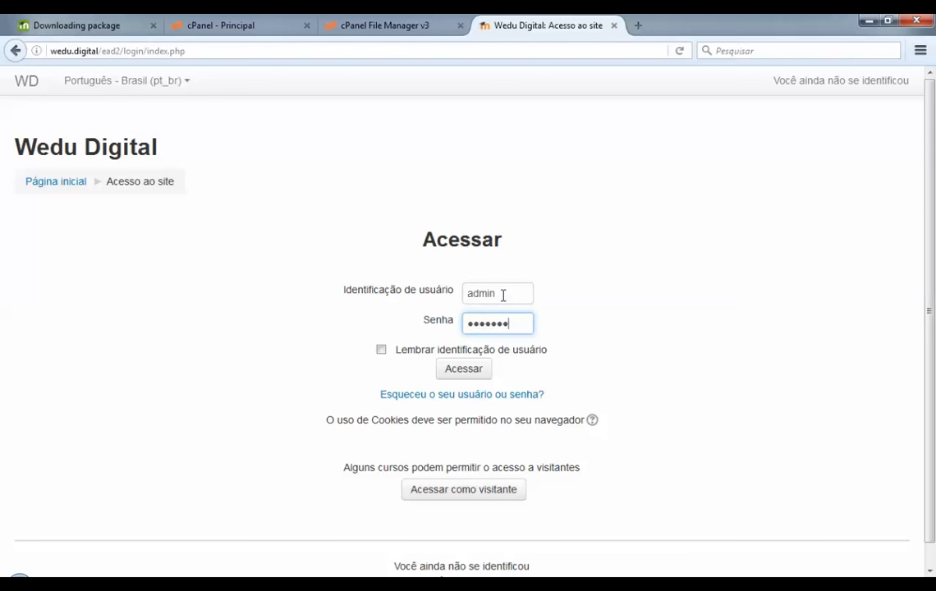
pyautogui.click(477, 376)
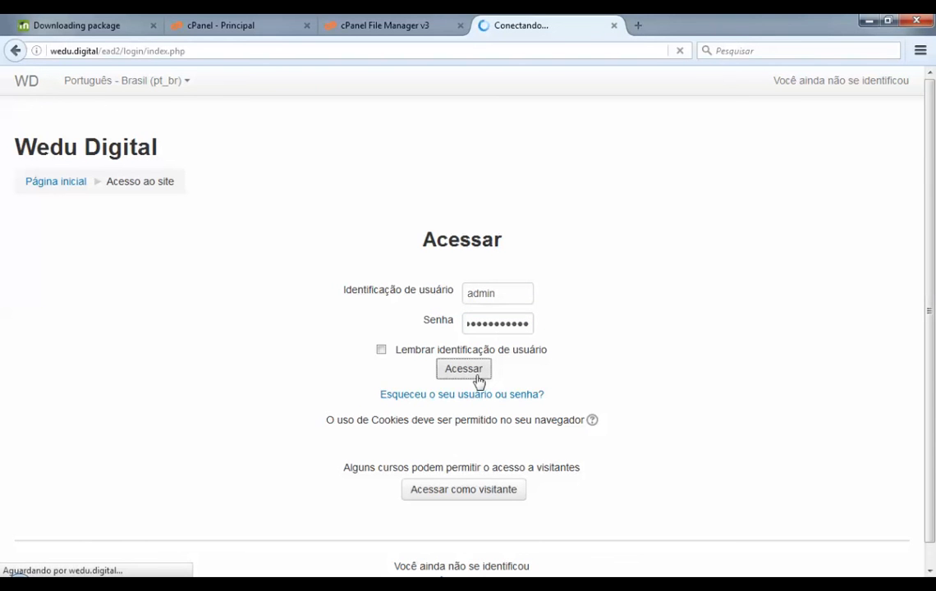